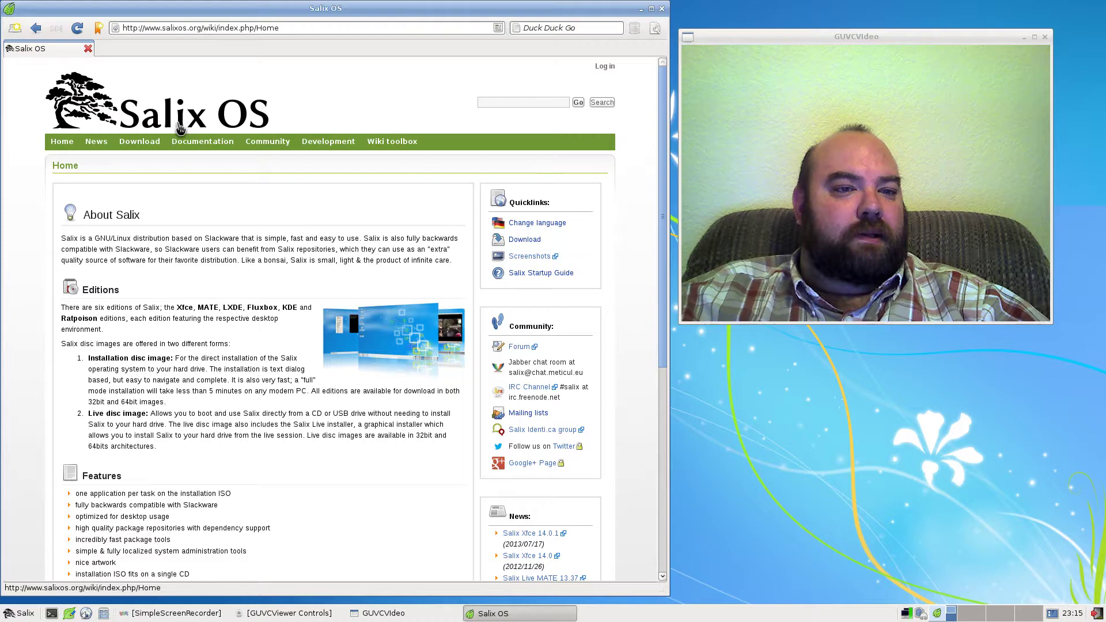
Go to the Salix Download page, then the Download Xfce page with the 14.0.1 and 13.37 images.
click(135, 144)
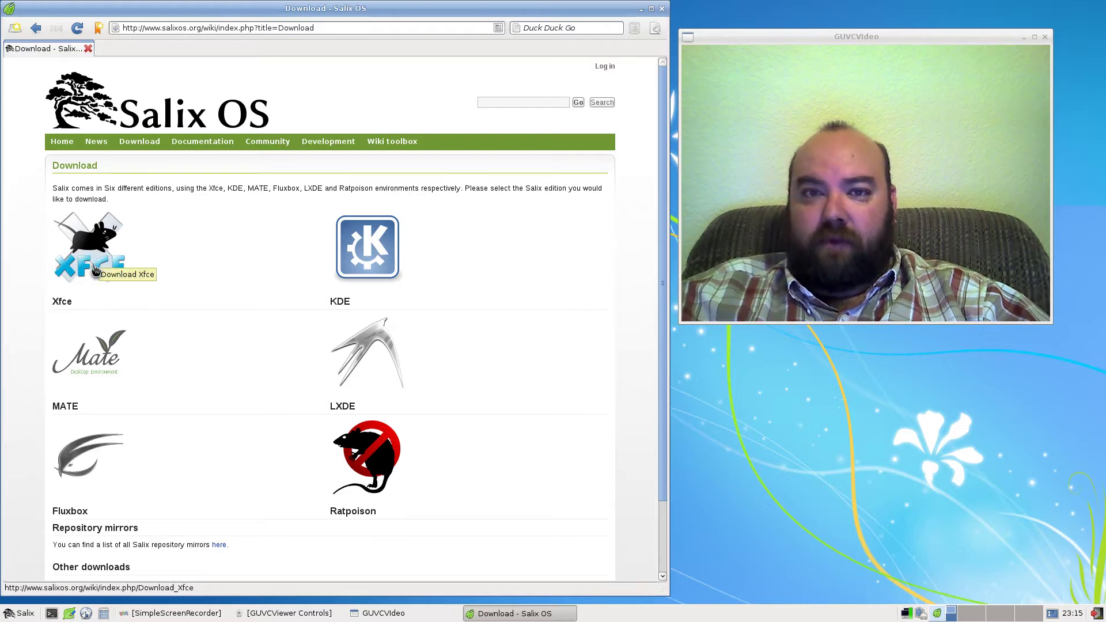
click(95, 271)
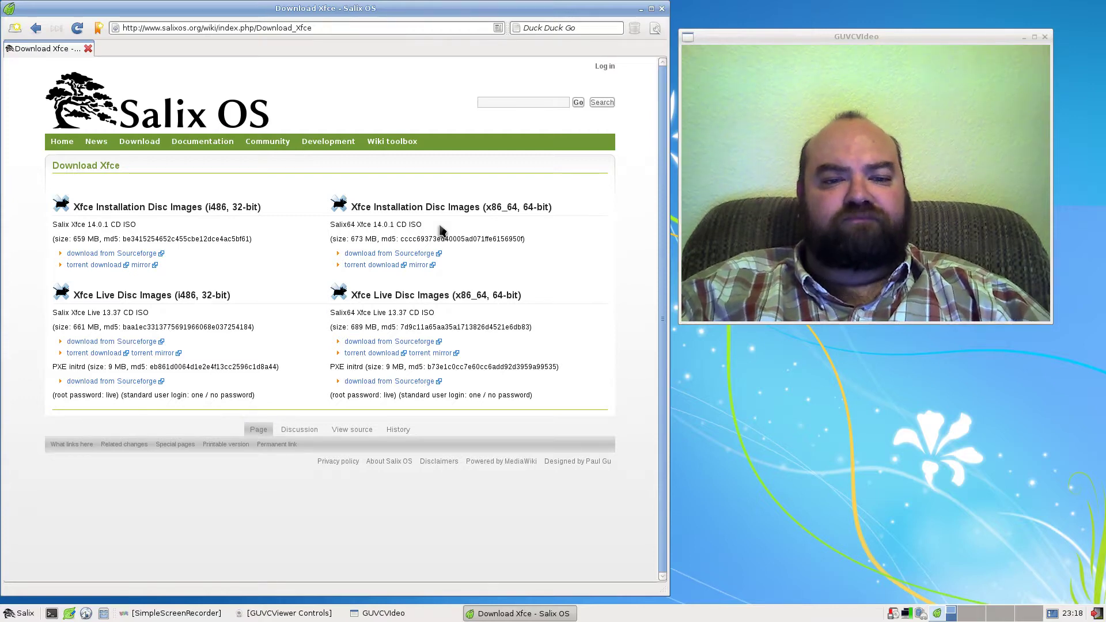
Go back from Download Xfce to the Salix OS wiki Home page.
click(62, 147)
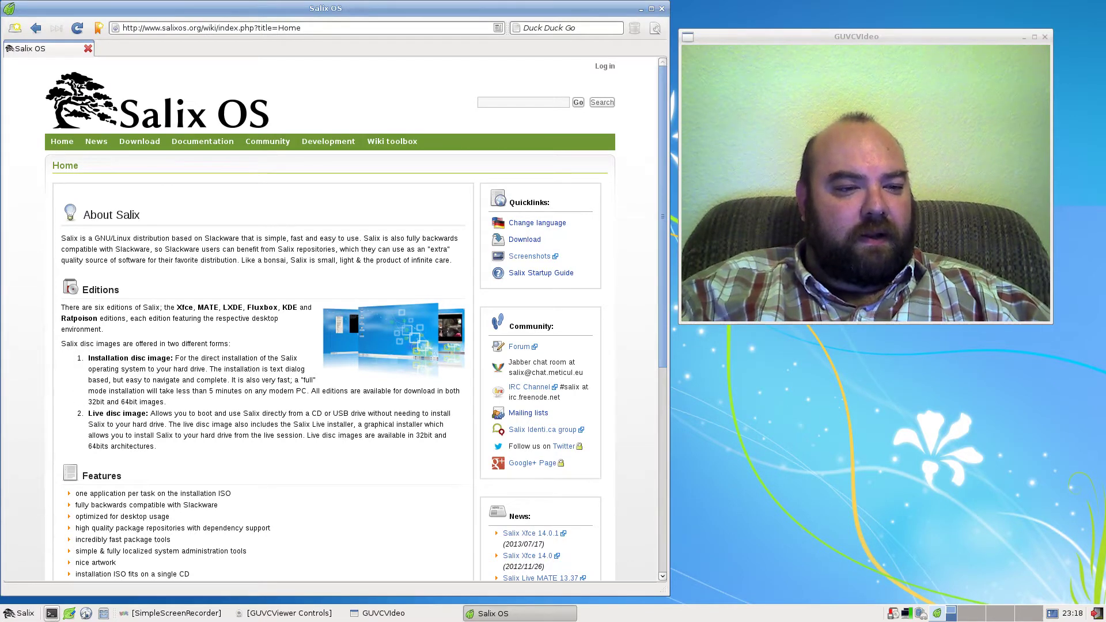
Launch Orage Globaltime from the Accessories menu to show a small Localtime clock.
click(35, 615)
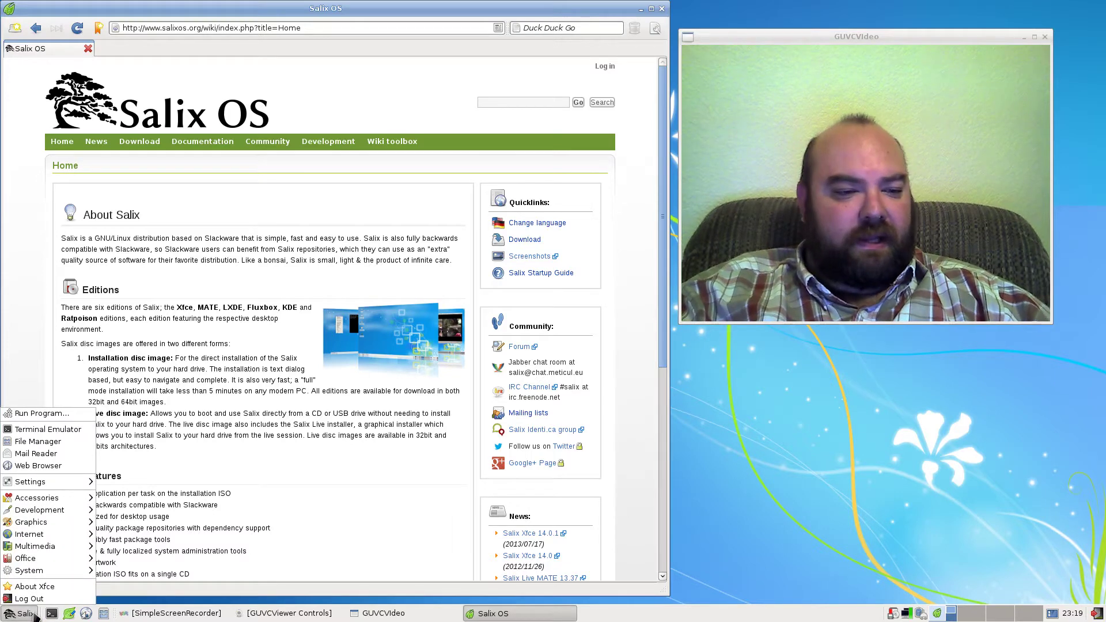
mouse_move(47, 499)
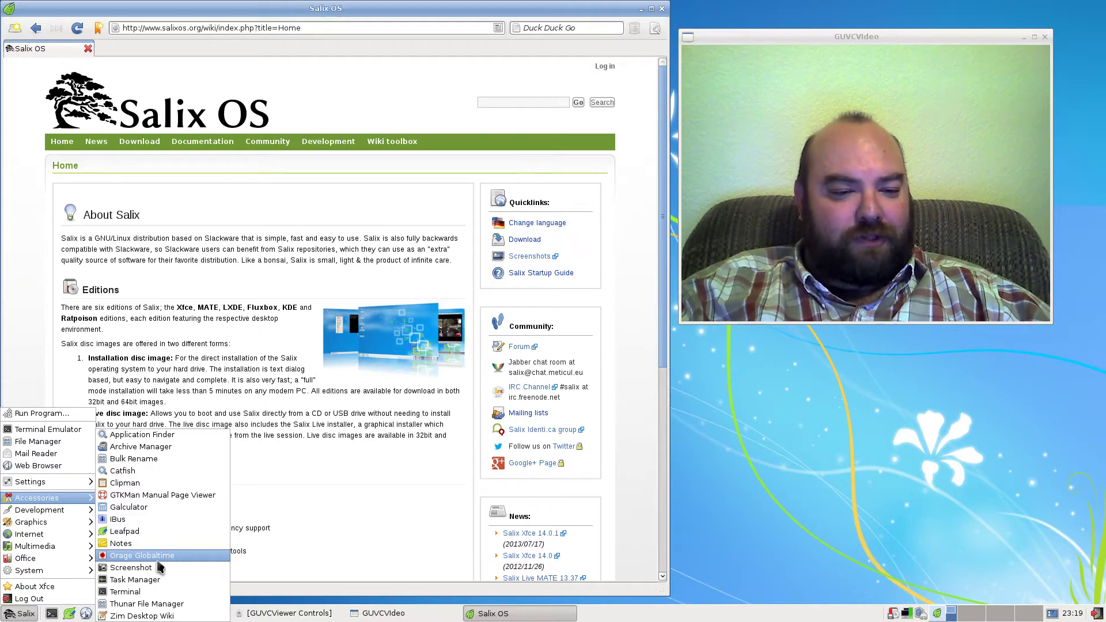
click(116, 557)
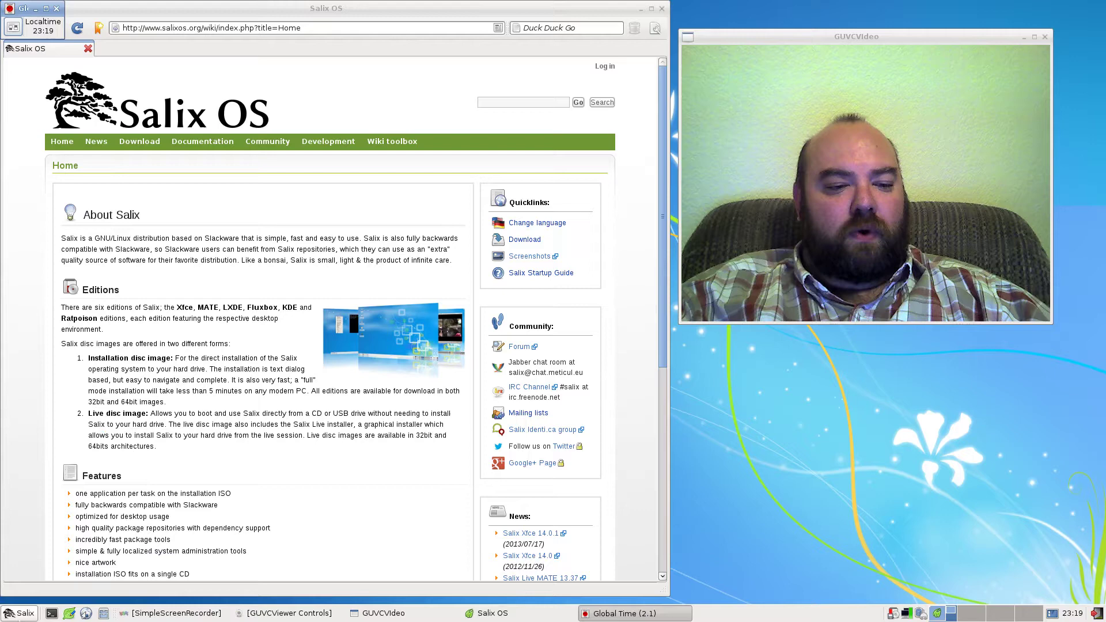
Open the applications menu and show the Graphics category's programs.
click(19, 614)
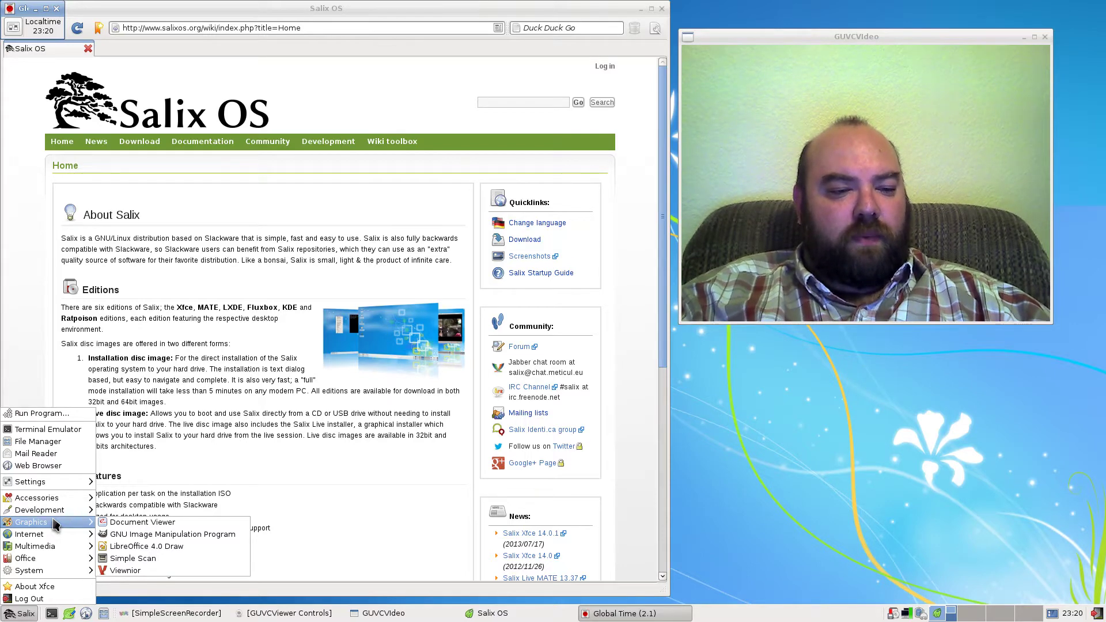
Browse the Multimedia programs, then the System category tools, in the applications menu.
mouse_move(53, 551)
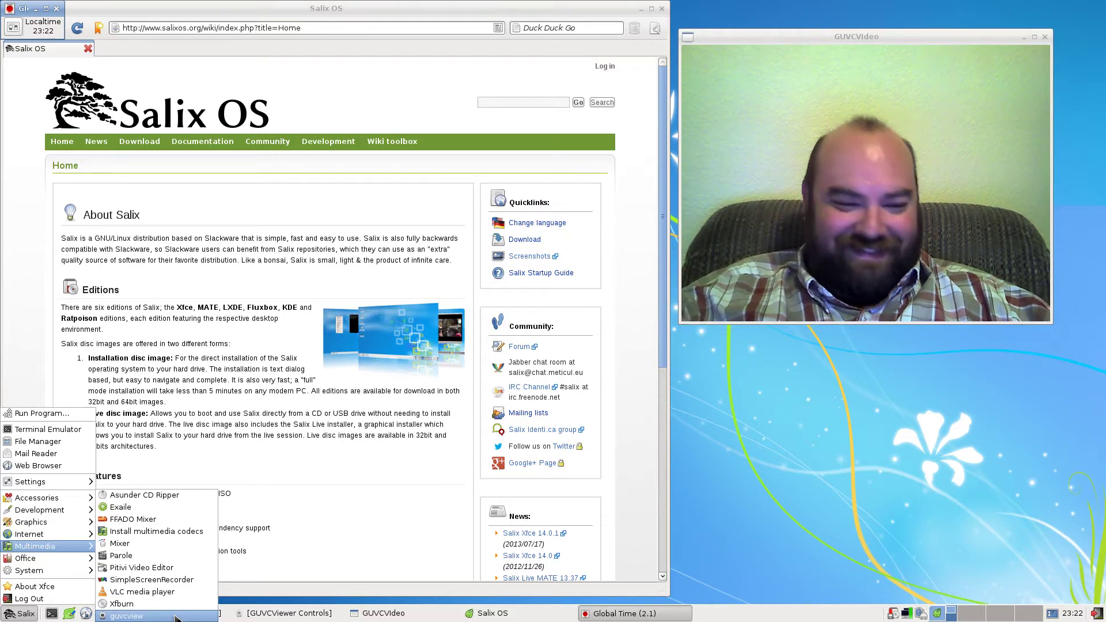
mouse_move(57, 562)
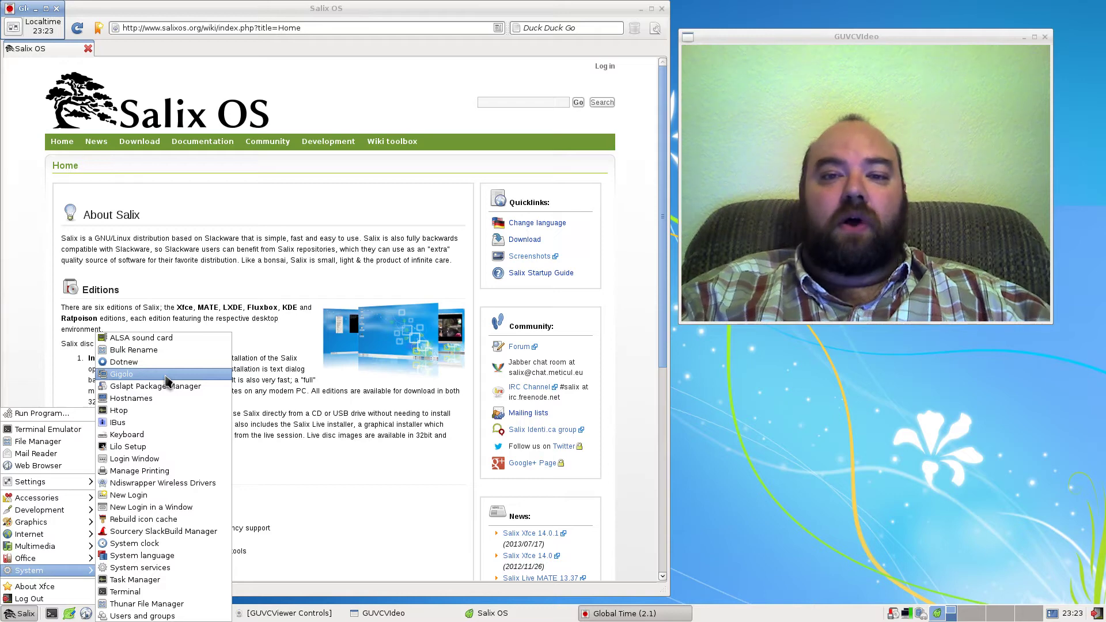
Dismiss the applications menu so the Salix OS wiki Home page is visible.
click(735, 406)
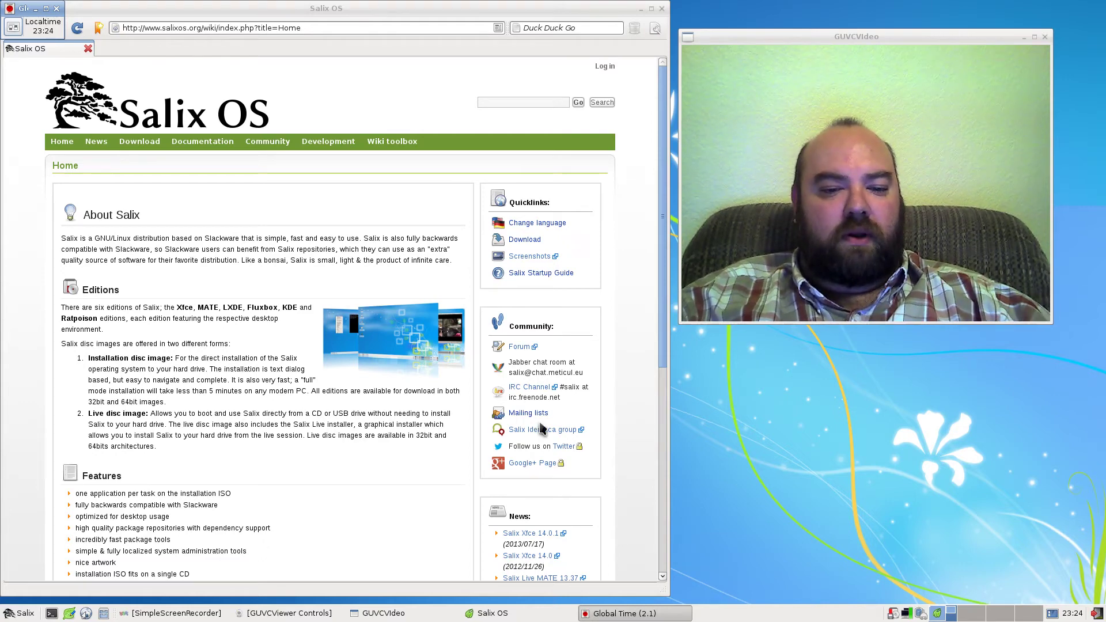
Launch Gslapt Package Manager from System, authenticate with the root password, and lower its window.
click(19, 615)
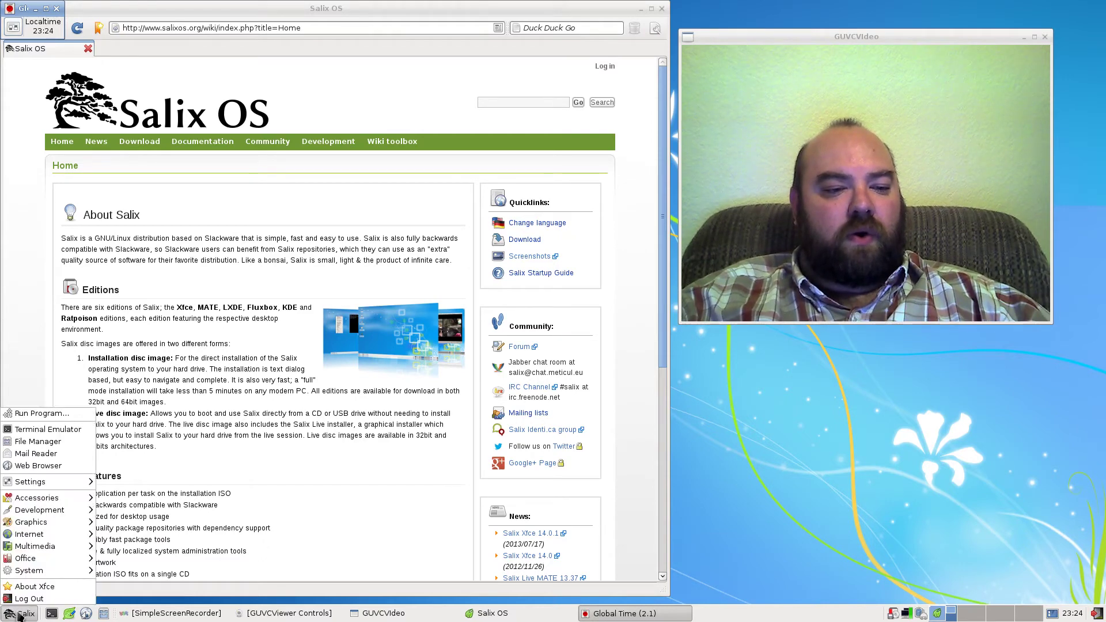
mouse_move(64, 540)
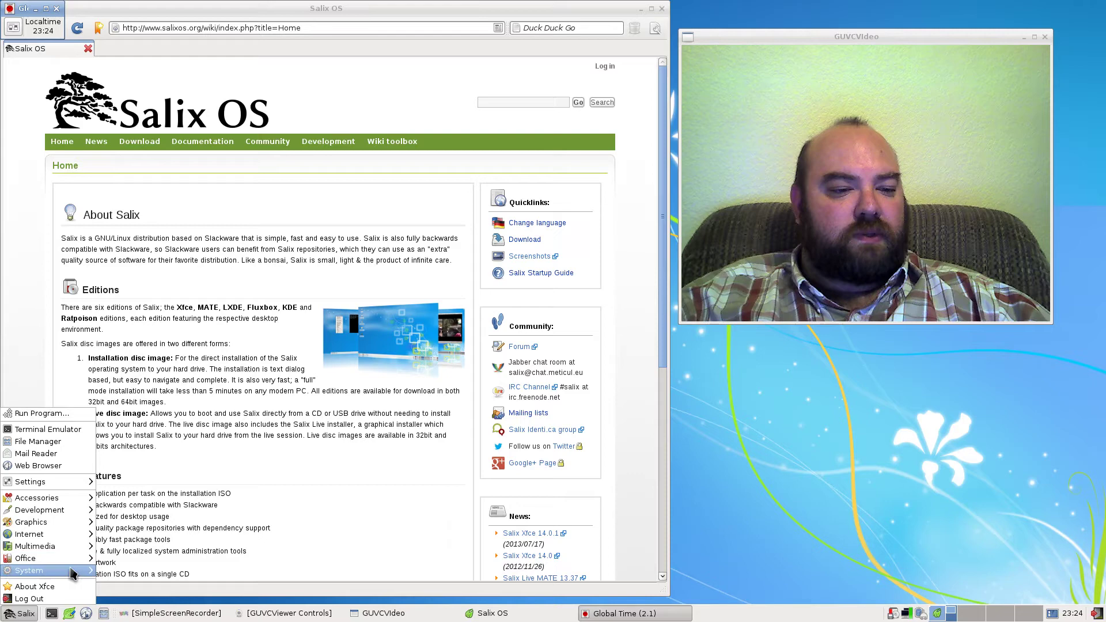
mouse_move(71, 571)
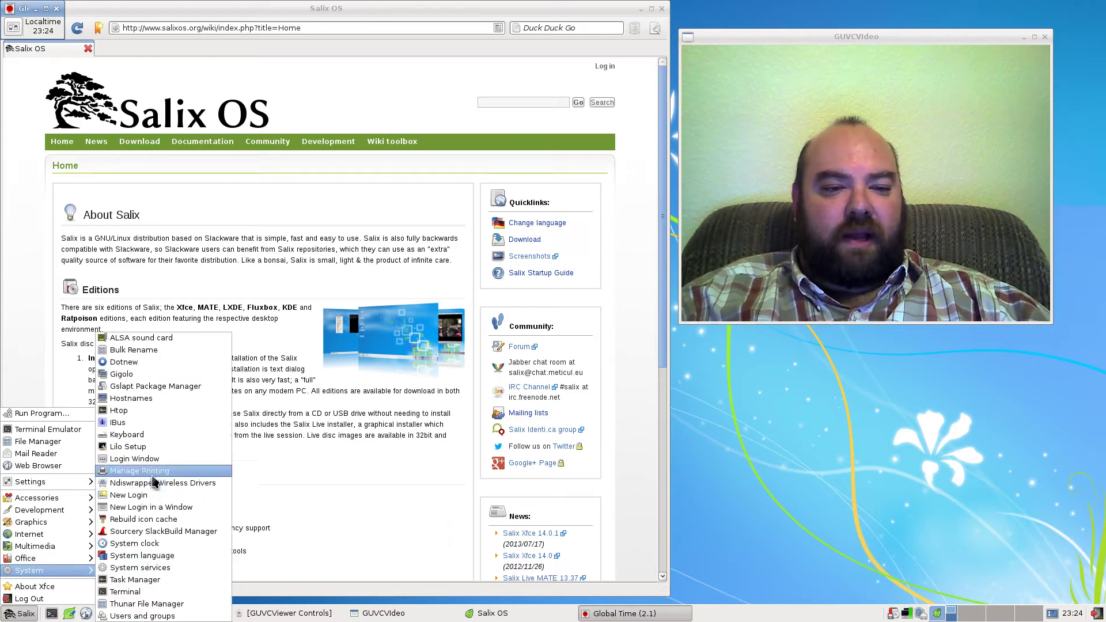
click(179, 392)
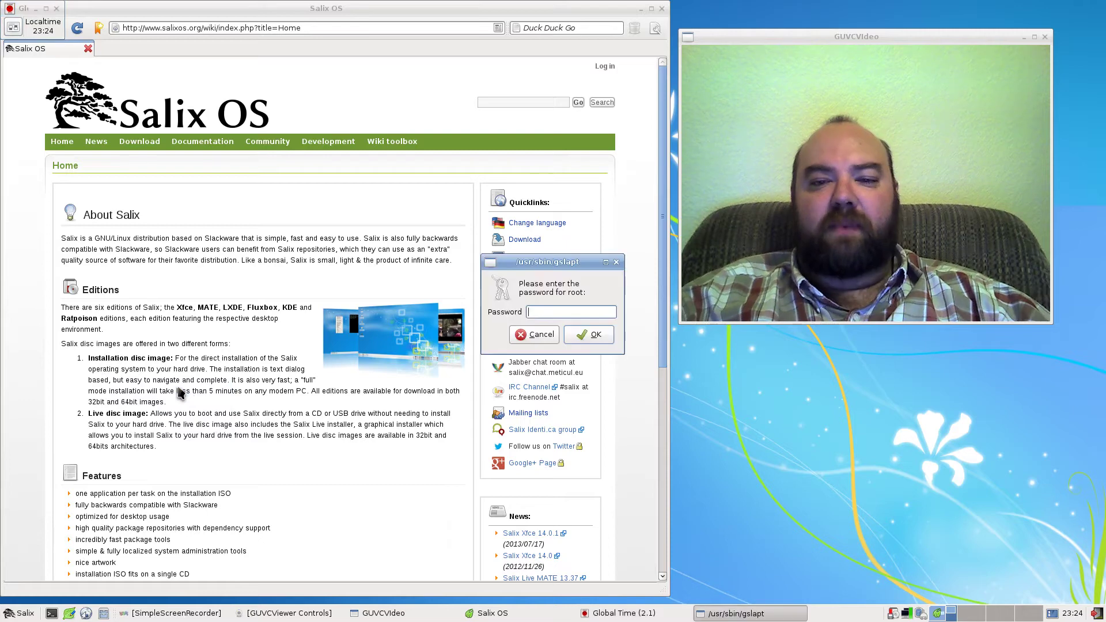
text(*******)
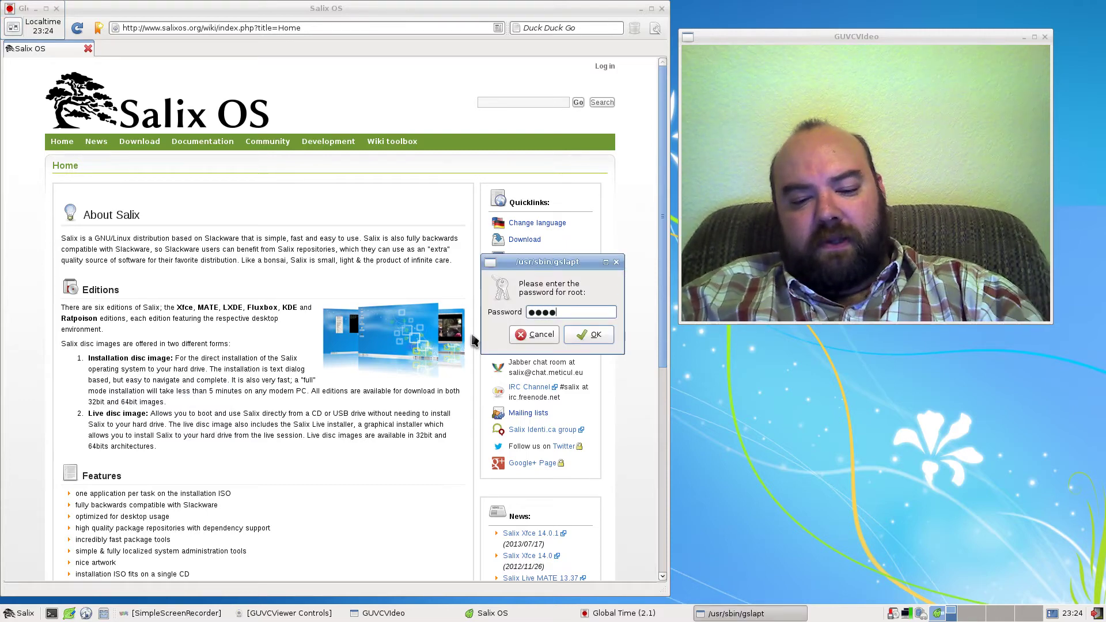
key(Return)
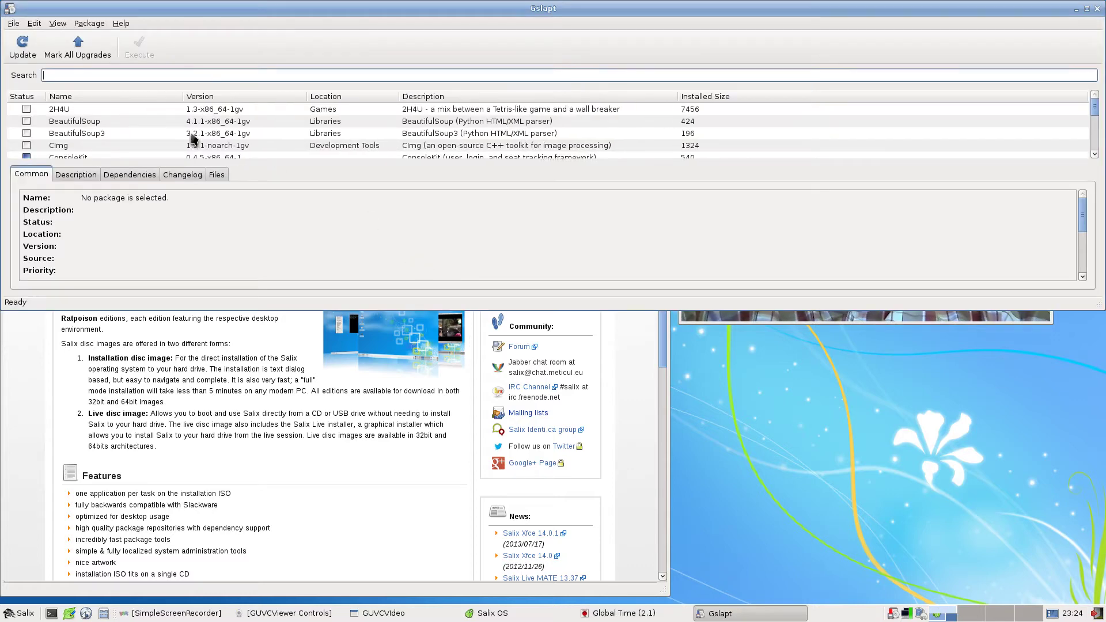
drag(680, 10, 681, 268)
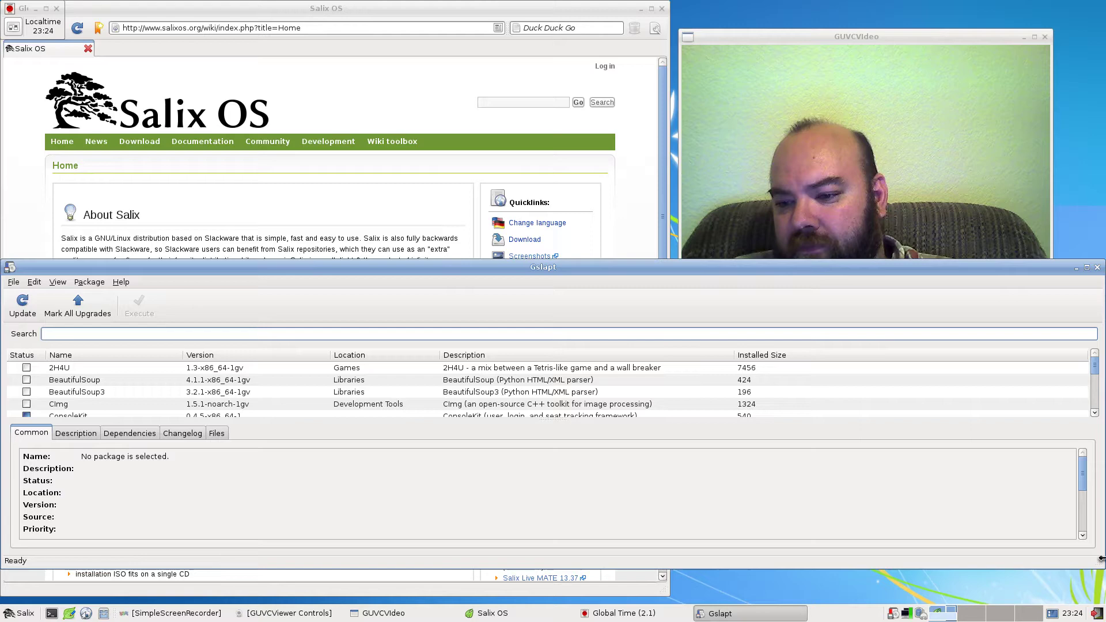
Narrow the Gslapt window and search for 'skype', which returns no packages.
drag(1098, 568, 712, 560)
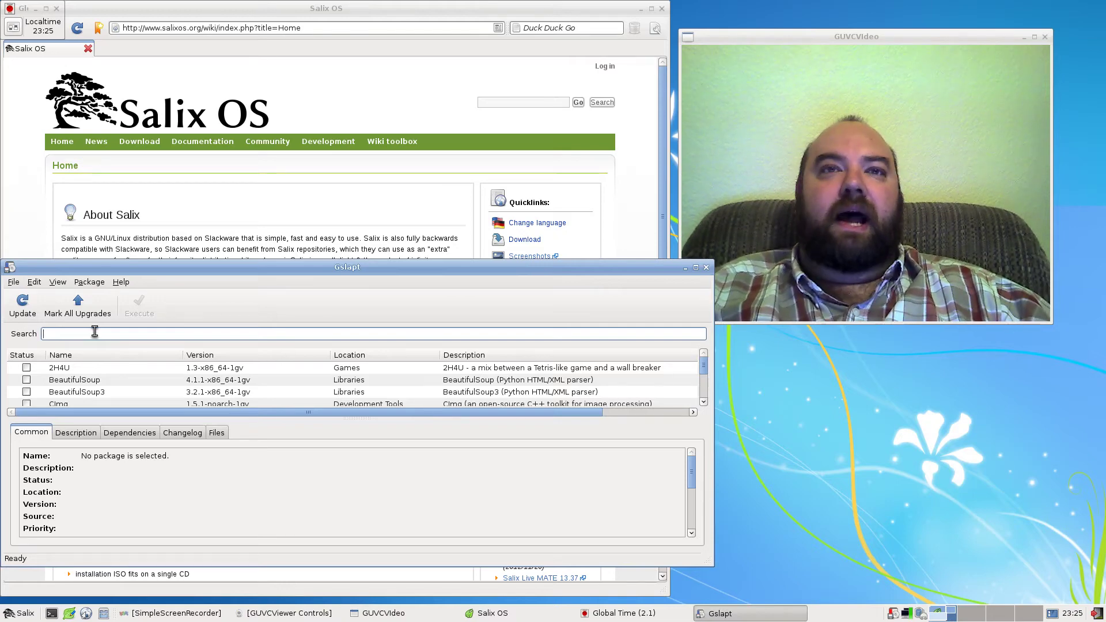
text(skype)
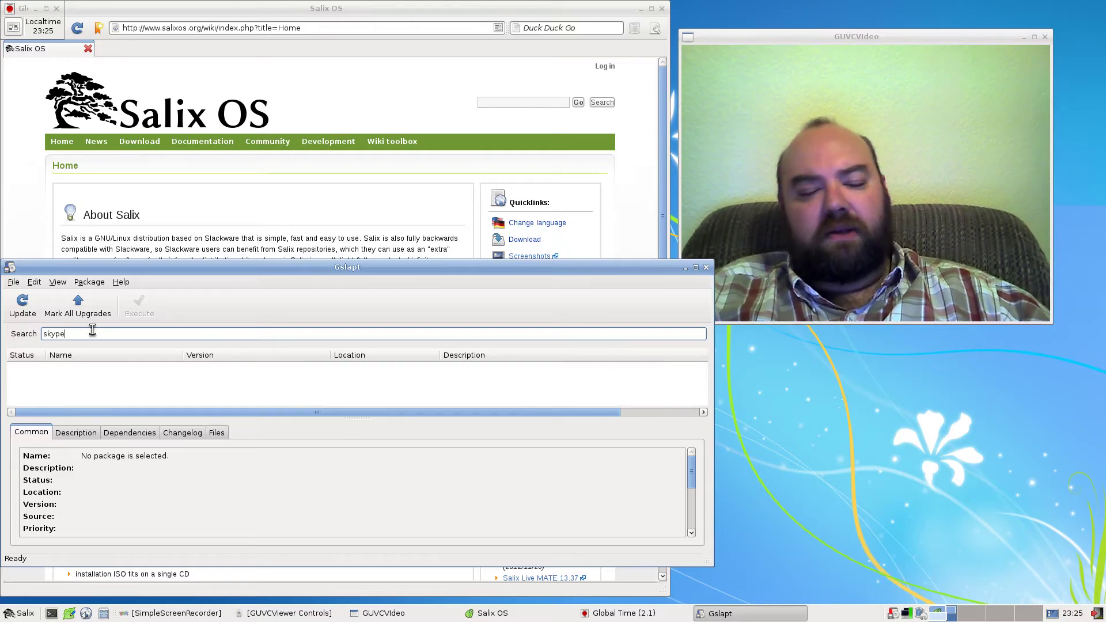
Start Sourcery SlackBuild Manager from System as root, listing 3759 SlackBuilds.
click(23, 614)
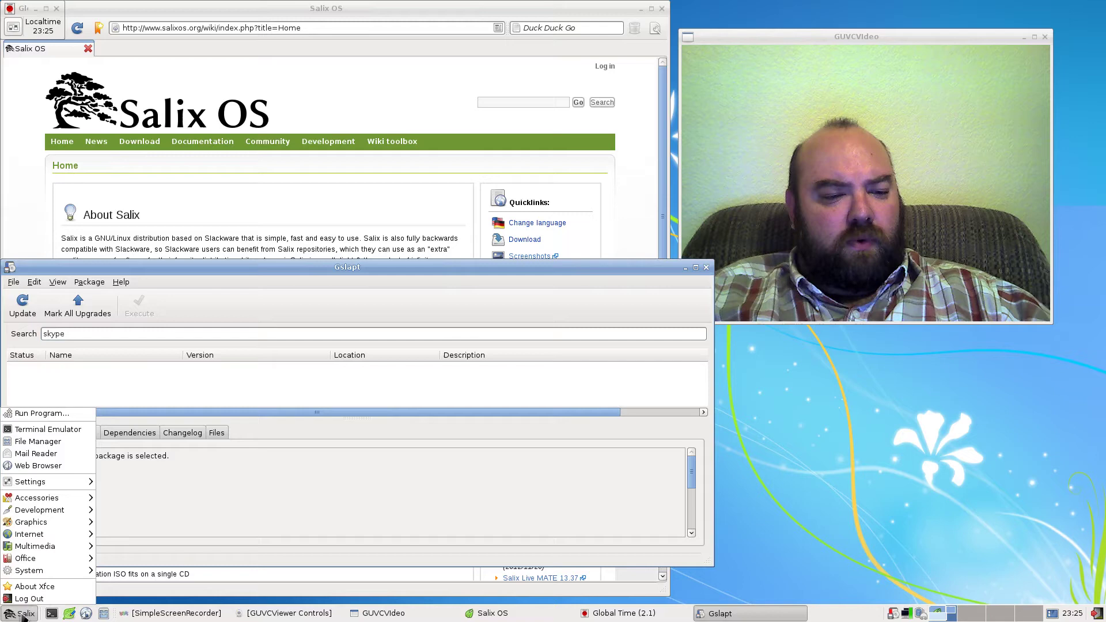
mouse_move(63, 571)
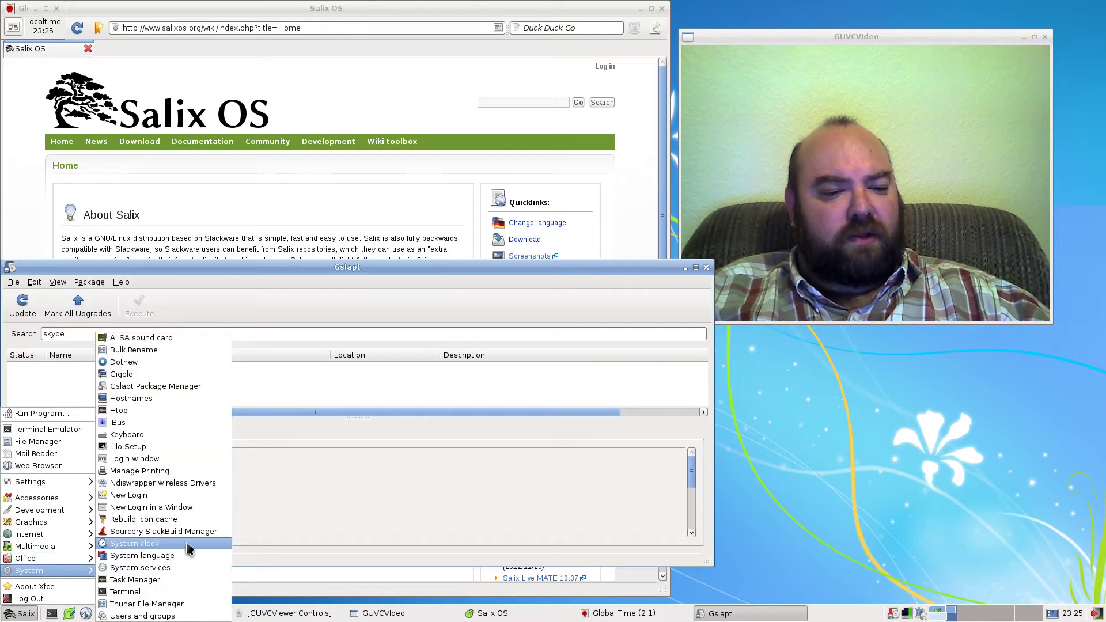
click(189, 531)
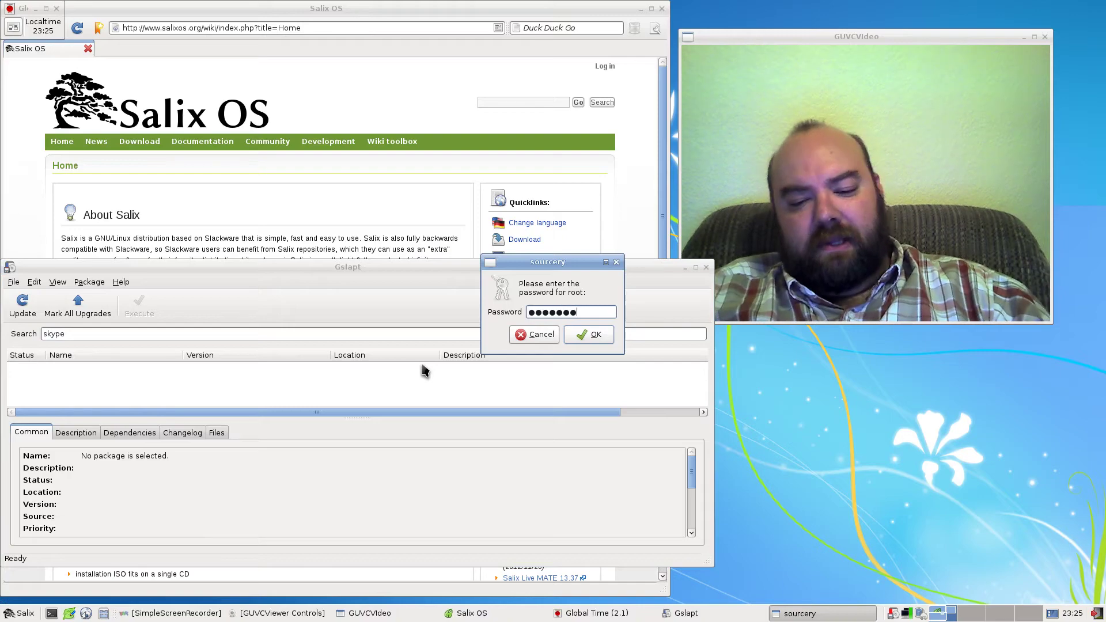
key(Return)
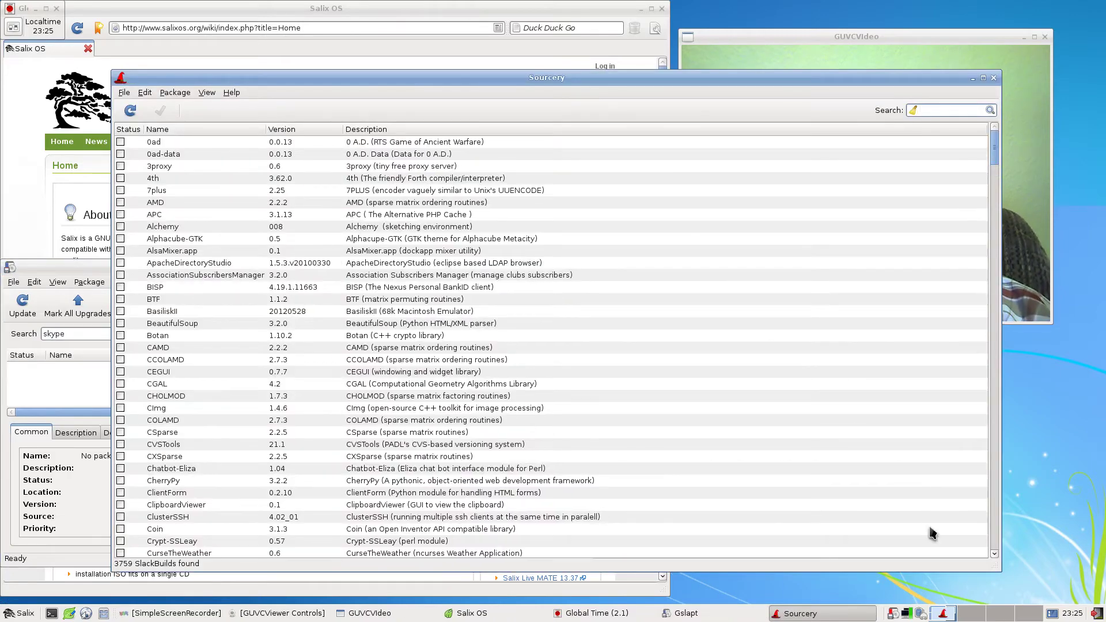
Shrink and reposition Sourcery, filter for 'skype', and mark skype 4.2.0.11 for installation.
drag(1000, 572, 577, 485)
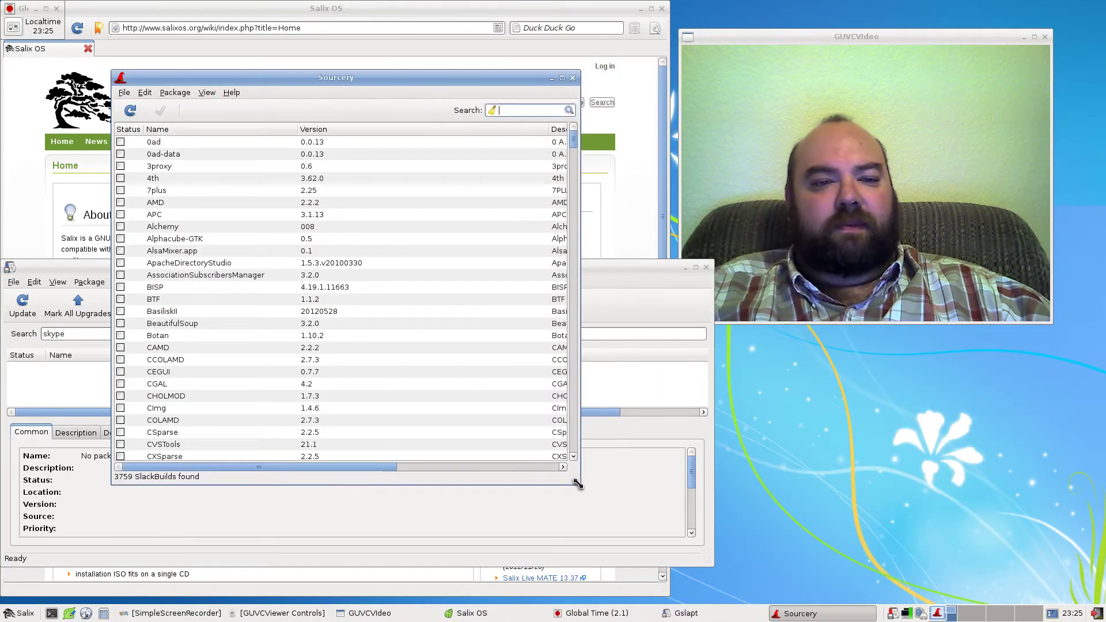
drag(322, 77, 300, 37)
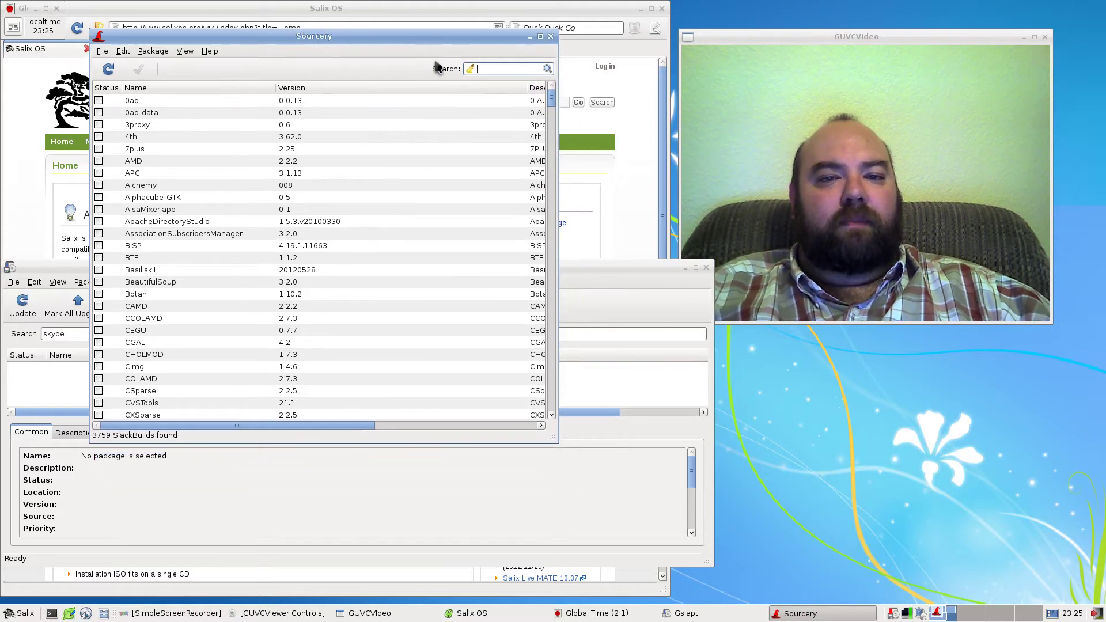
text(pe)
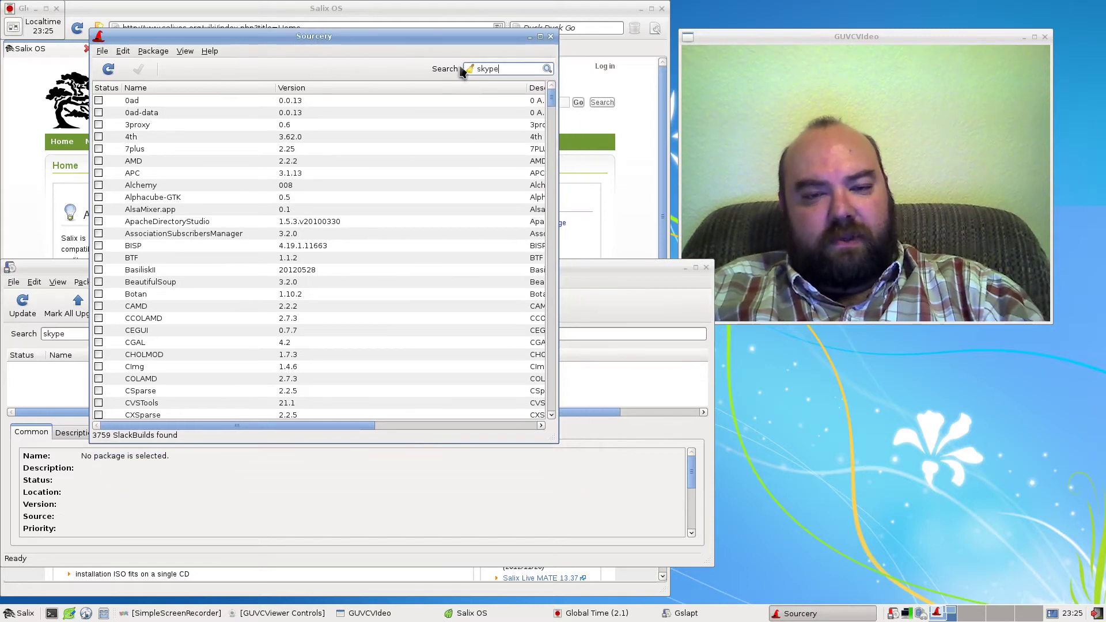
key(Return)
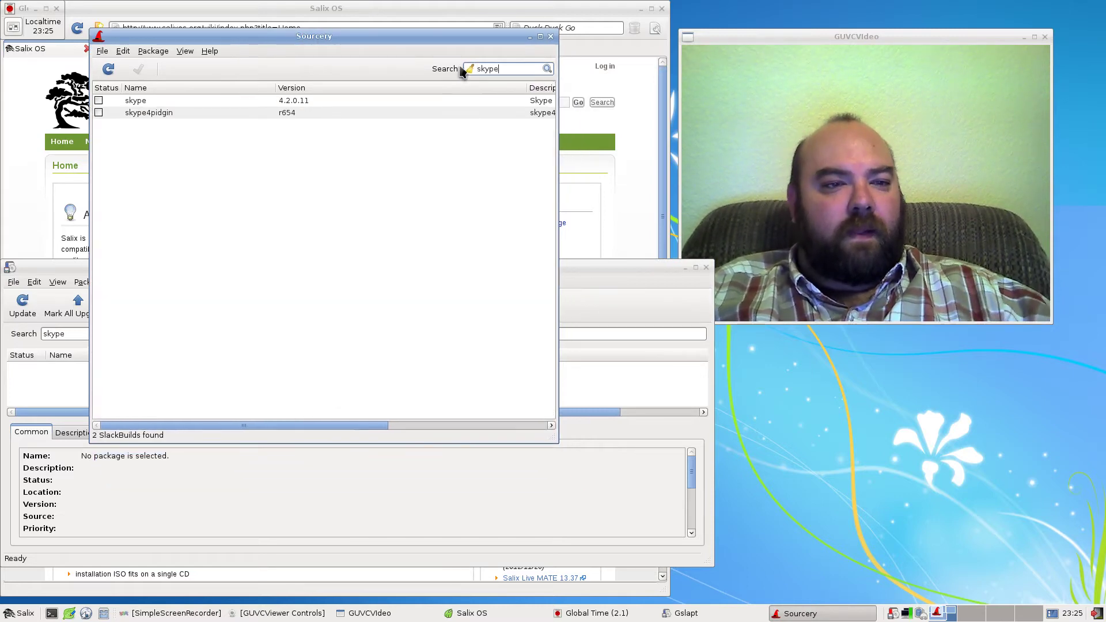
right_click(102, 101)
click(129, 108)
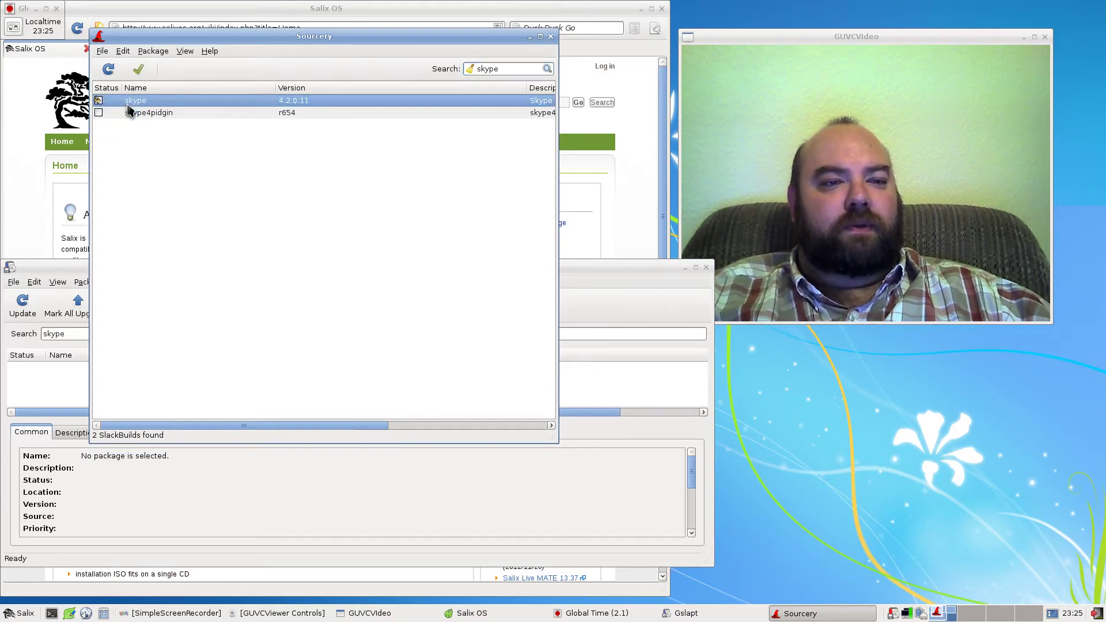
Build and install skype 4.2.0.11 from its SlackBuild, then acknowledge the completed tasks.
click(141, 70)
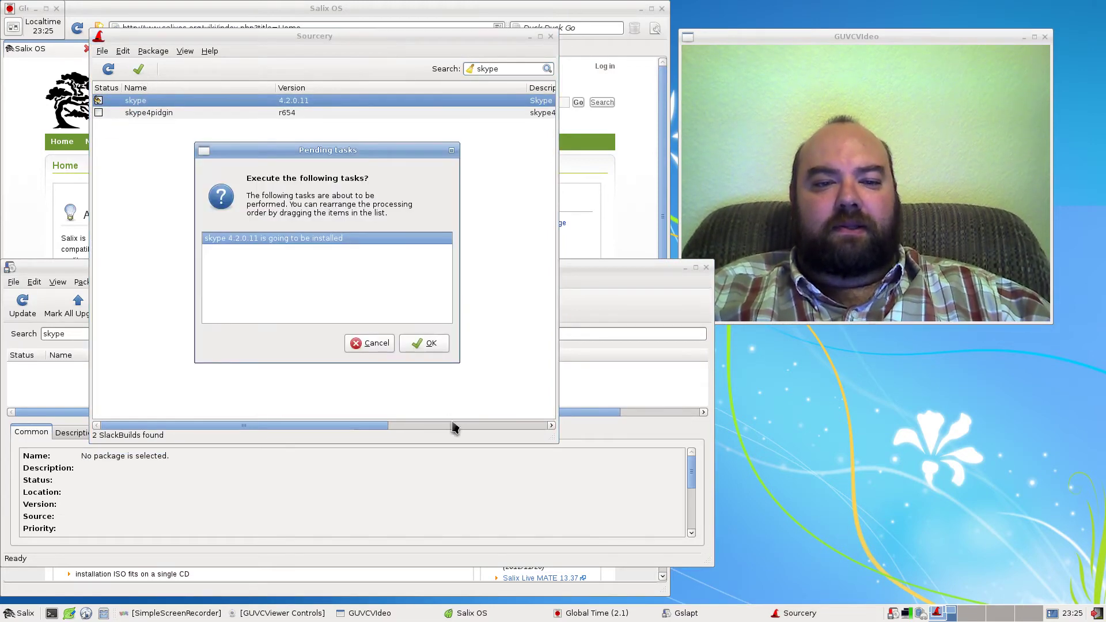
click(429, 346)
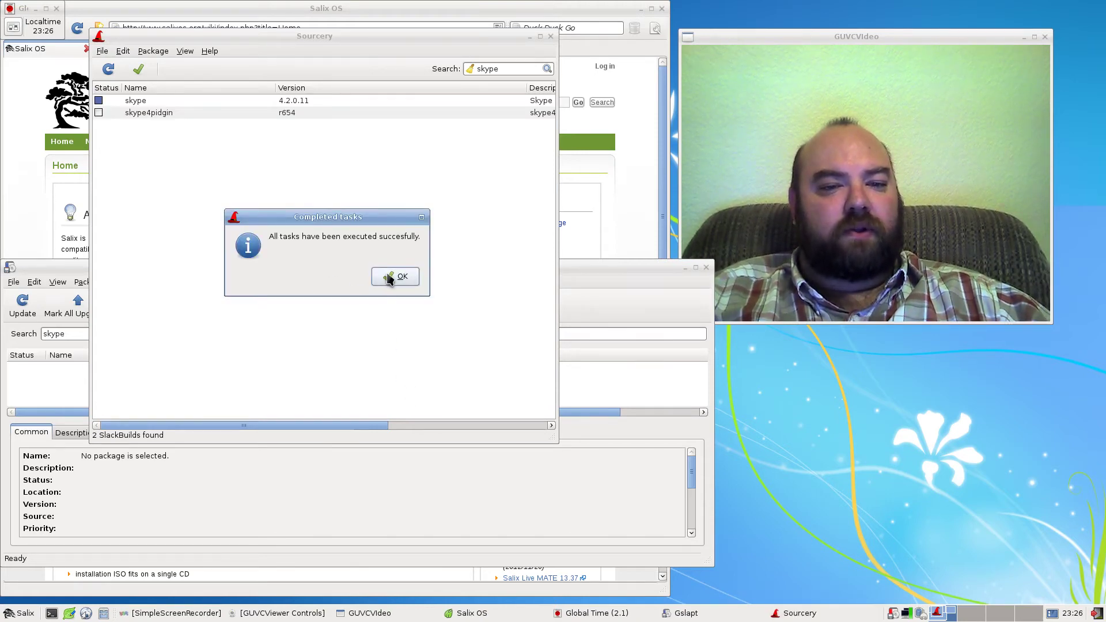
click(398, 277)
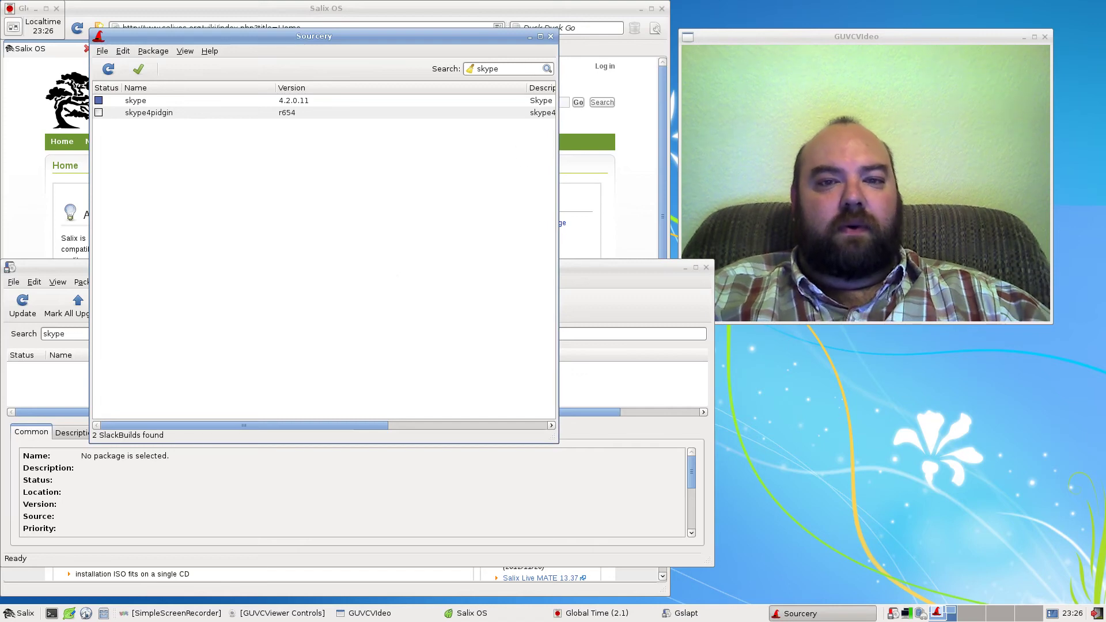
Search Gslapt for 'mp' and mark MPlayer 1.1_20120701 for installation.
click(529, 37)
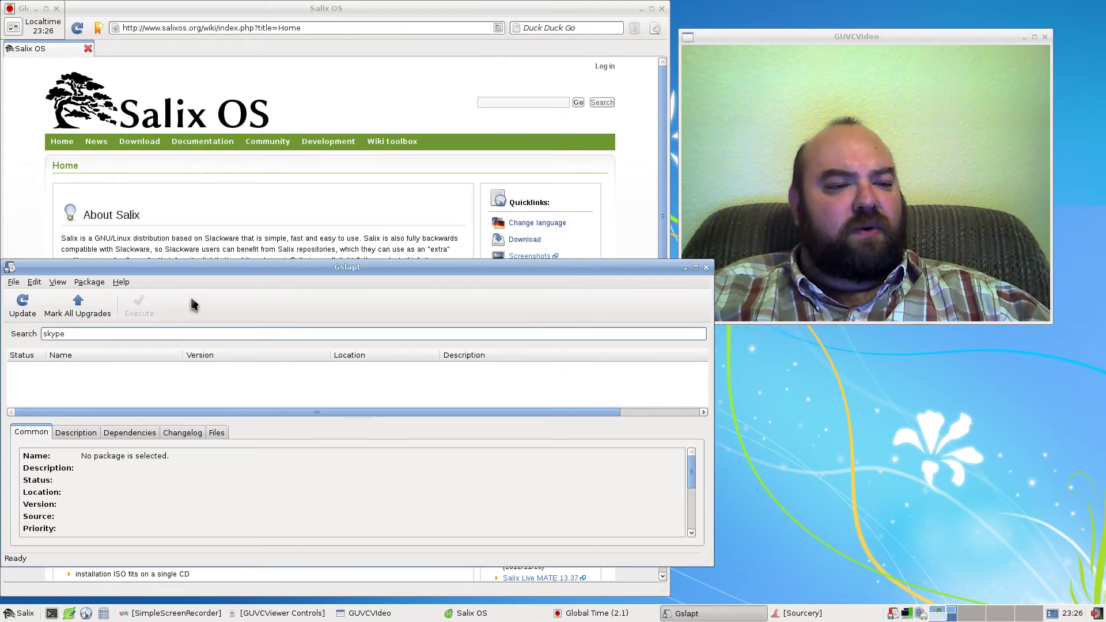
drag(68, 334, 6, 329)
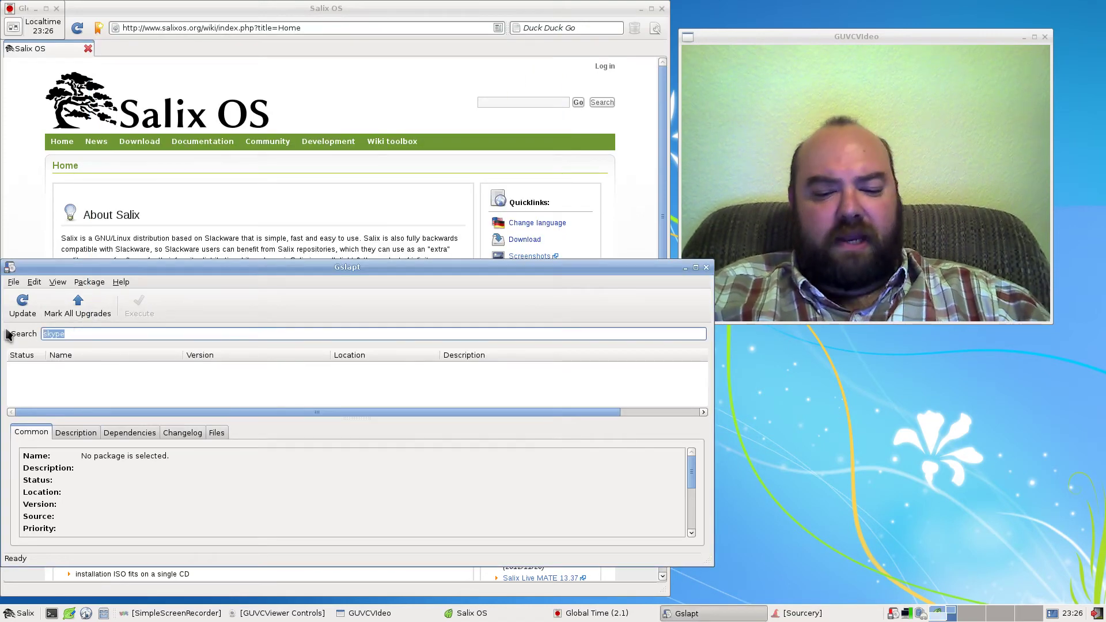
text(mplayer)
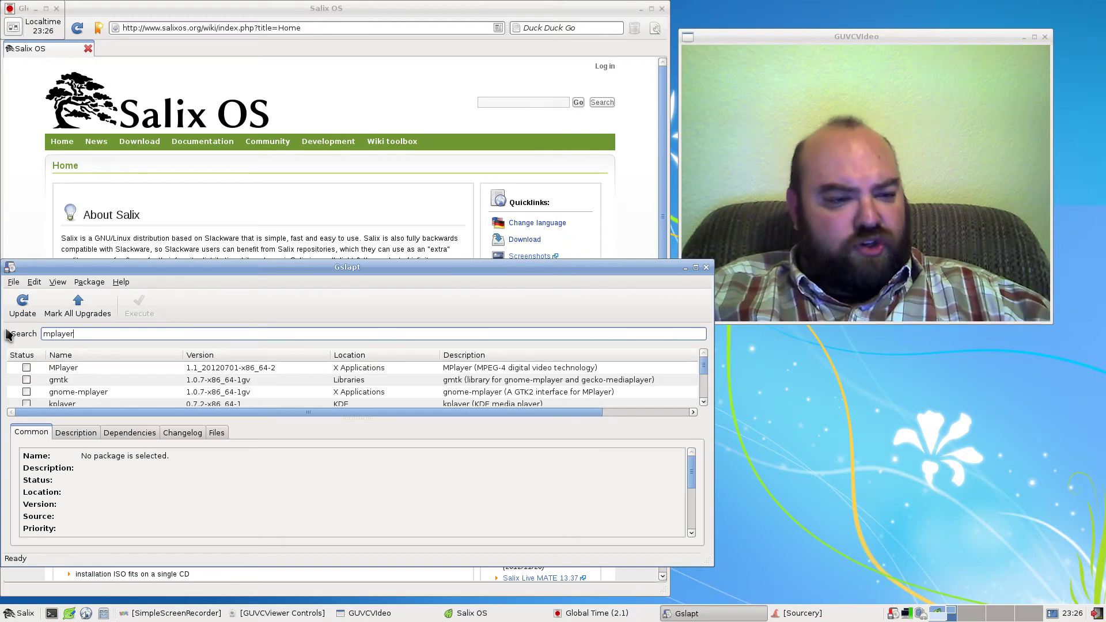
click(27, 368)
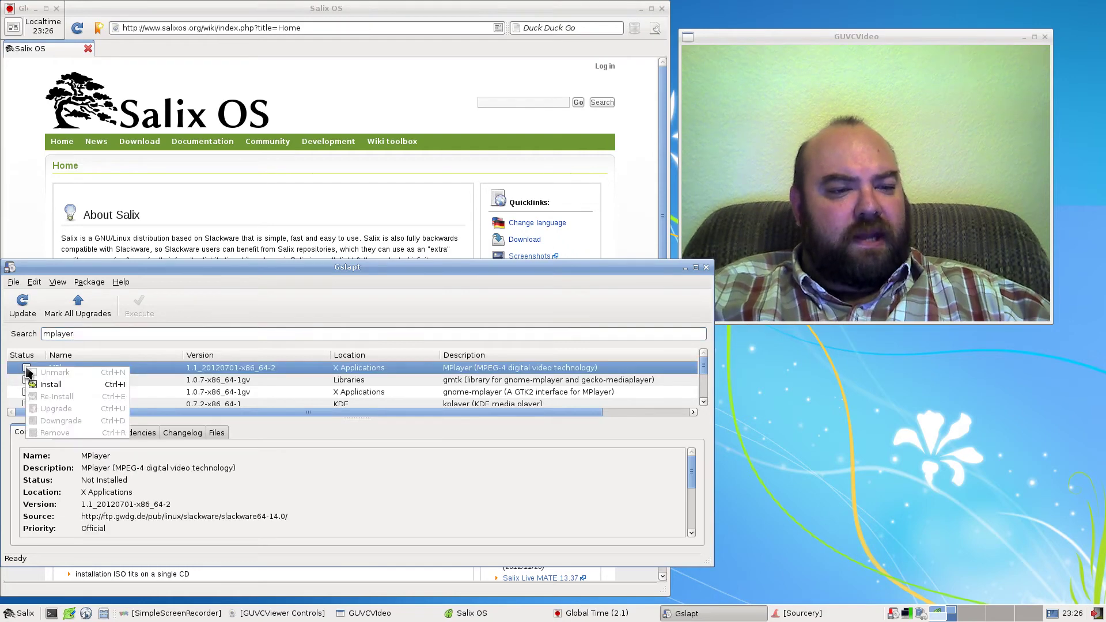
click(51, 385)
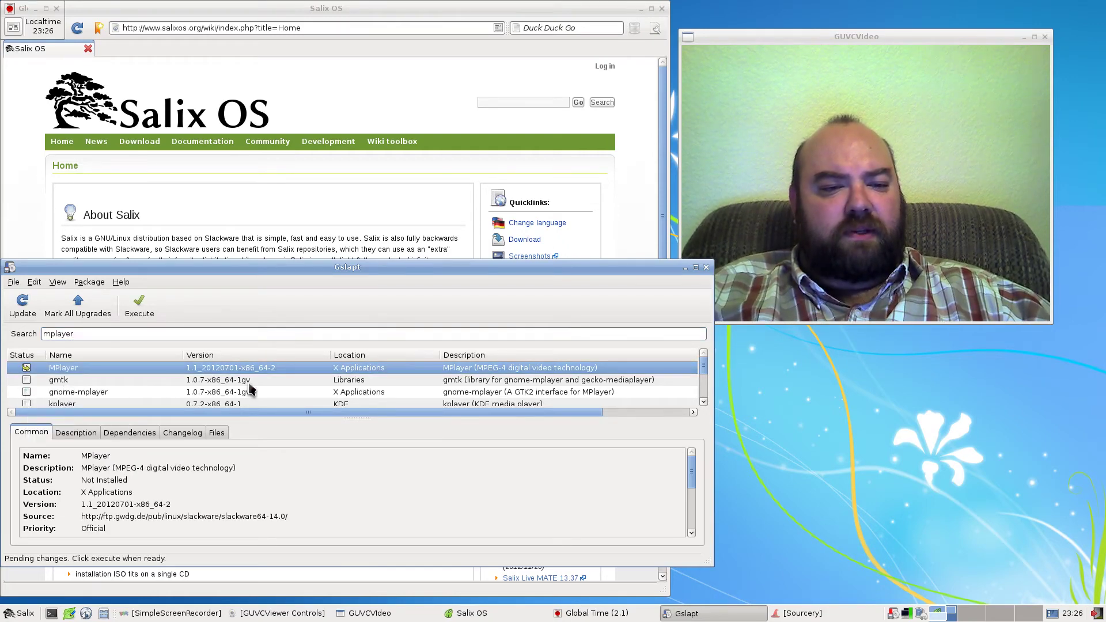
Apply the pending change, verify MPlayer is listed to install, and start its 9824 K download.
click(141, 308)
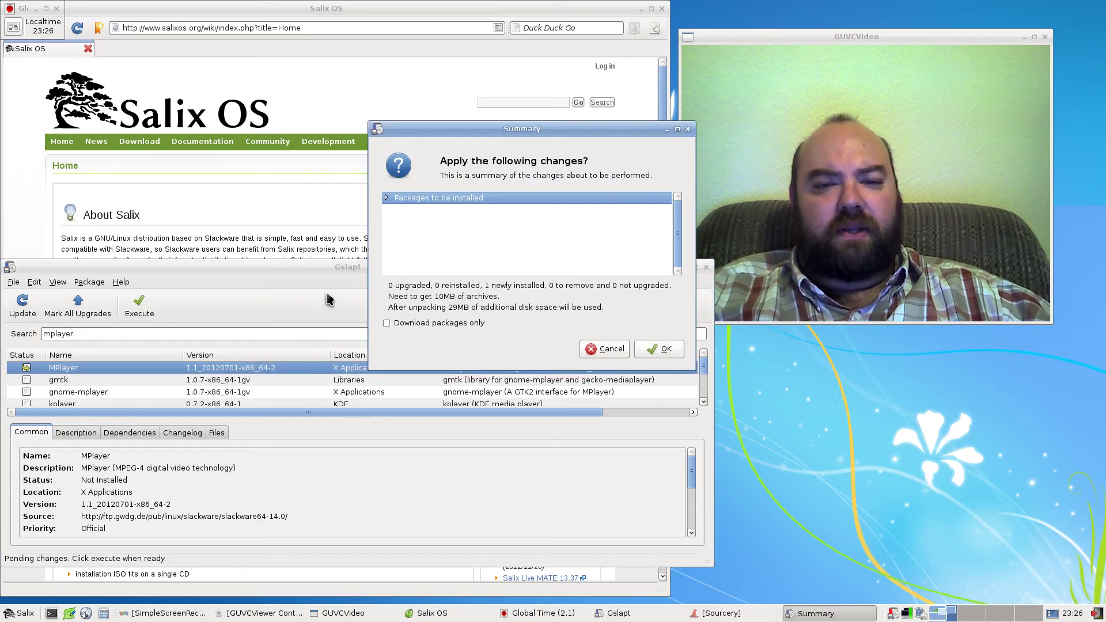
click(387, 198)
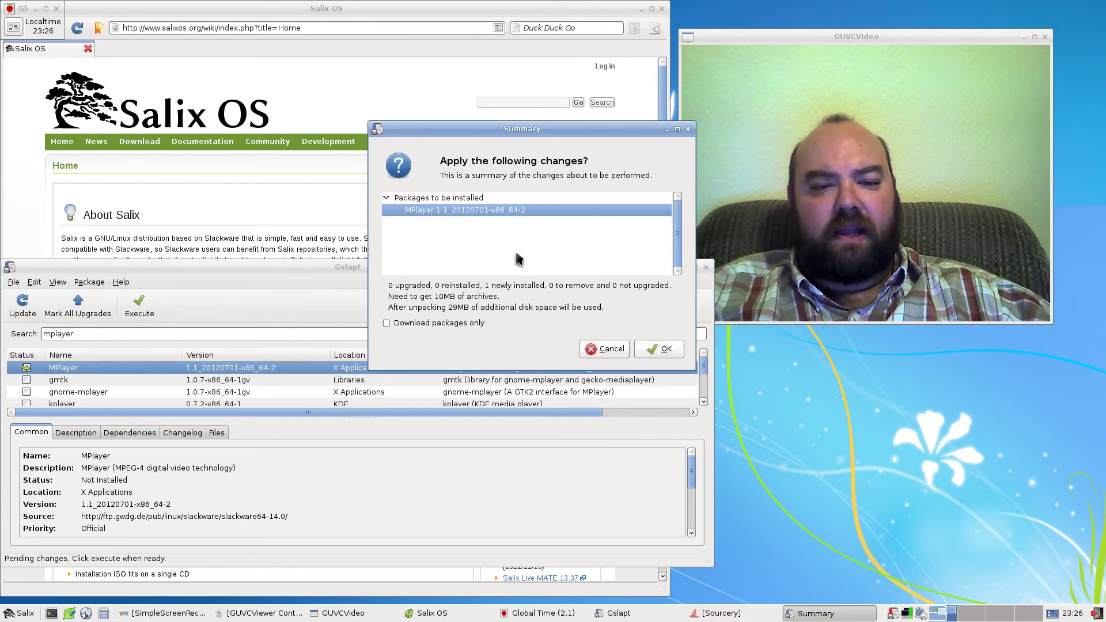
click(662, 353)
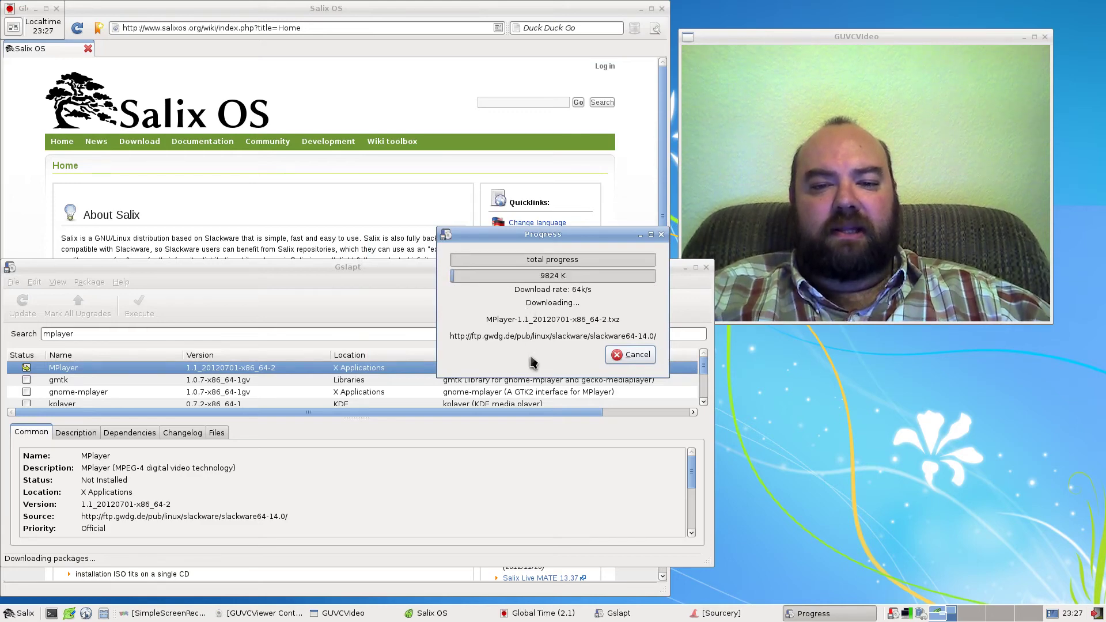
Cancel the MPlayer download, leaving MPlayer marked as a pending install.
drag(535, 242, 154, 117)
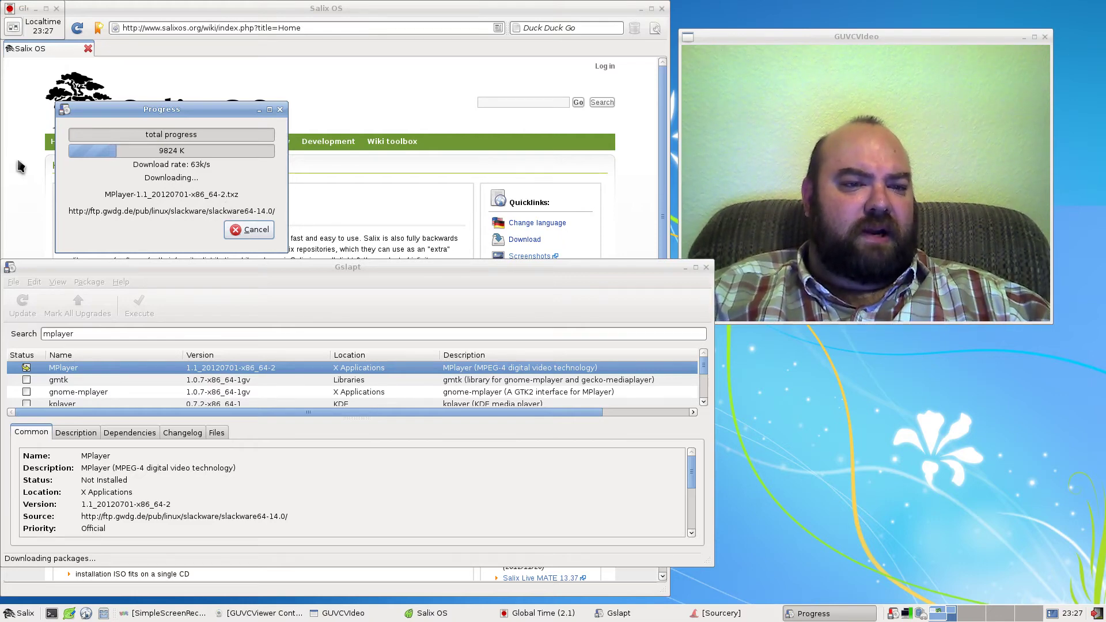
click(112, 335)
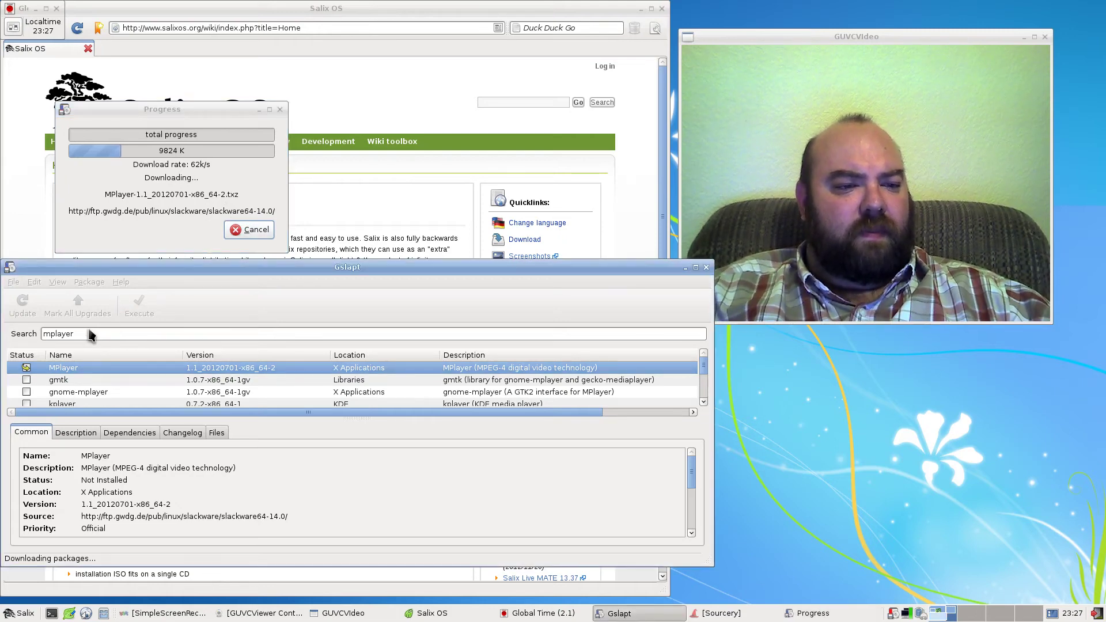
click(255, 231)
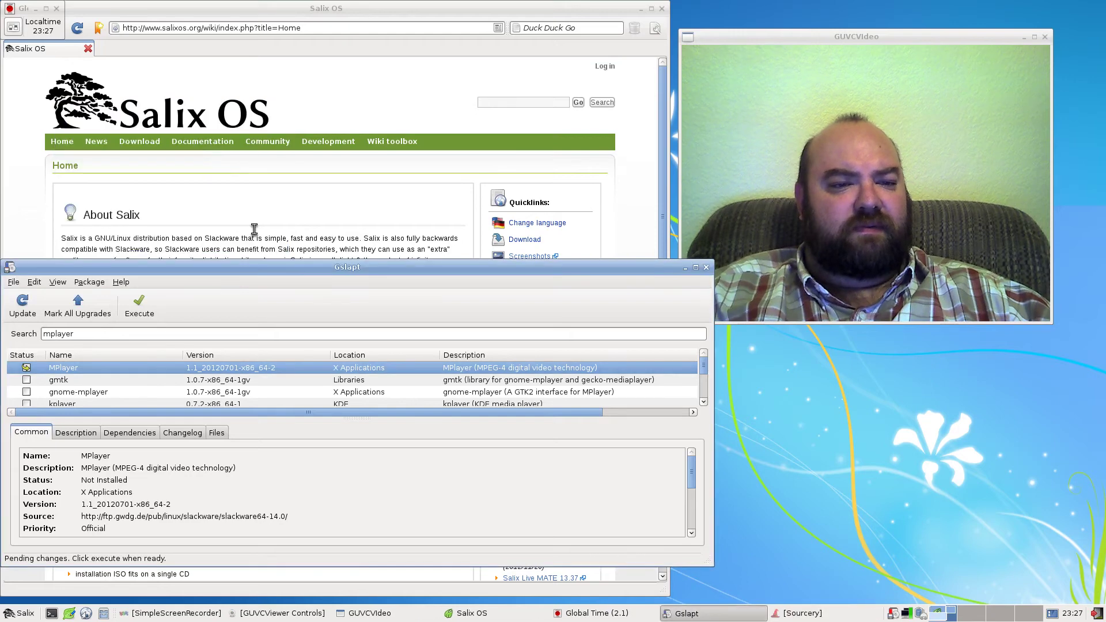
Search for amarok and view amarok 2.6.0's dependencies (acl, attica, attr, bzip2, curl).
double_click(92, 334)
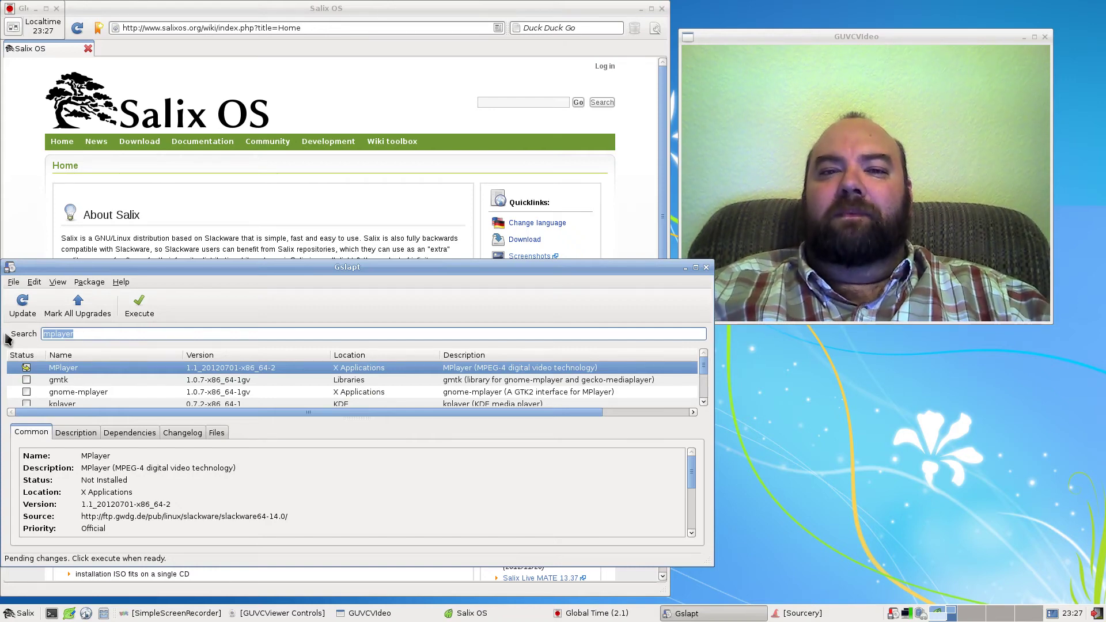
text(amarok)
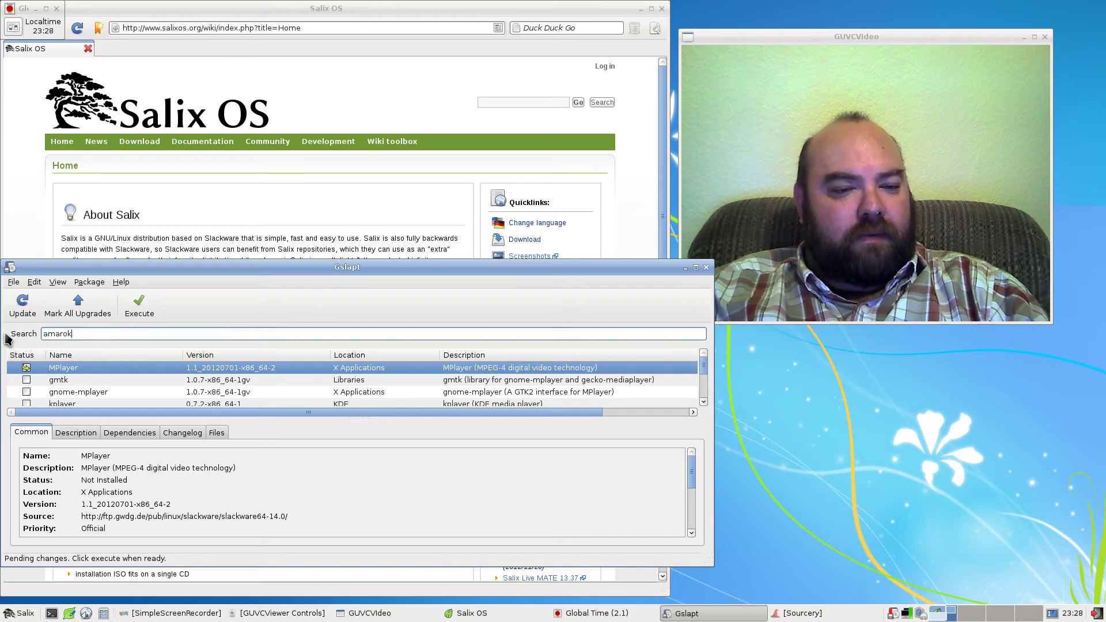
key(Return)
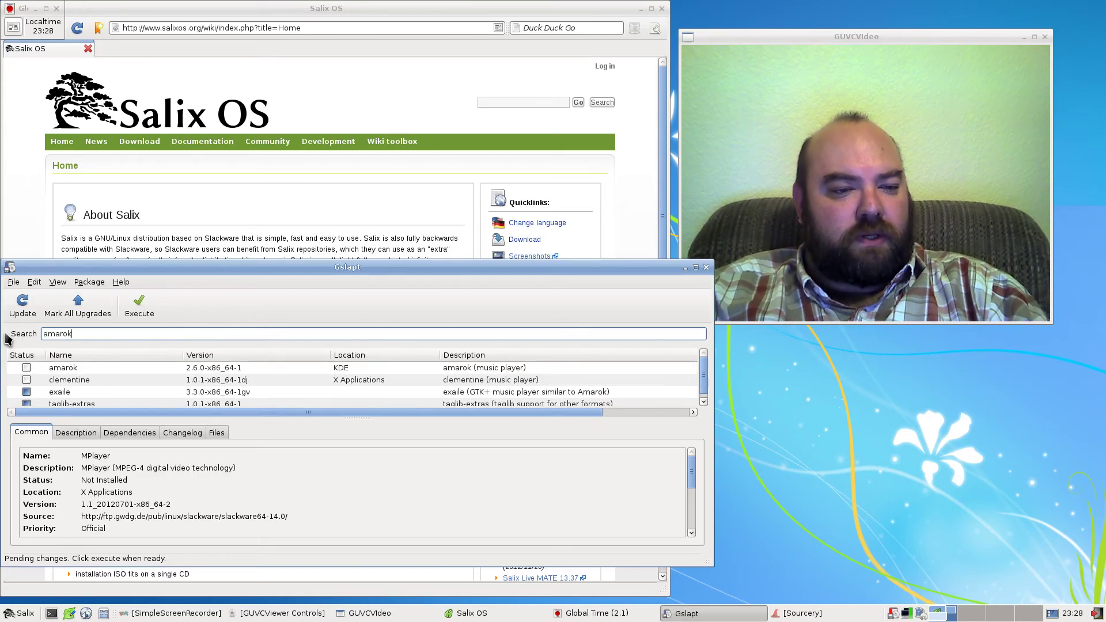
click(68, 370)
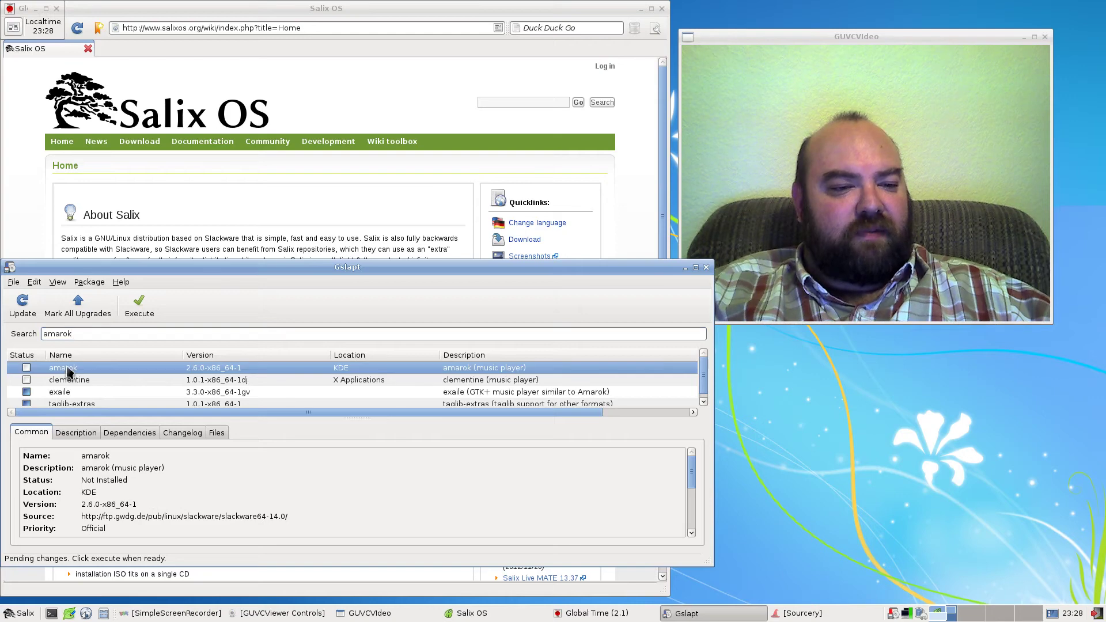
click(131, 433)
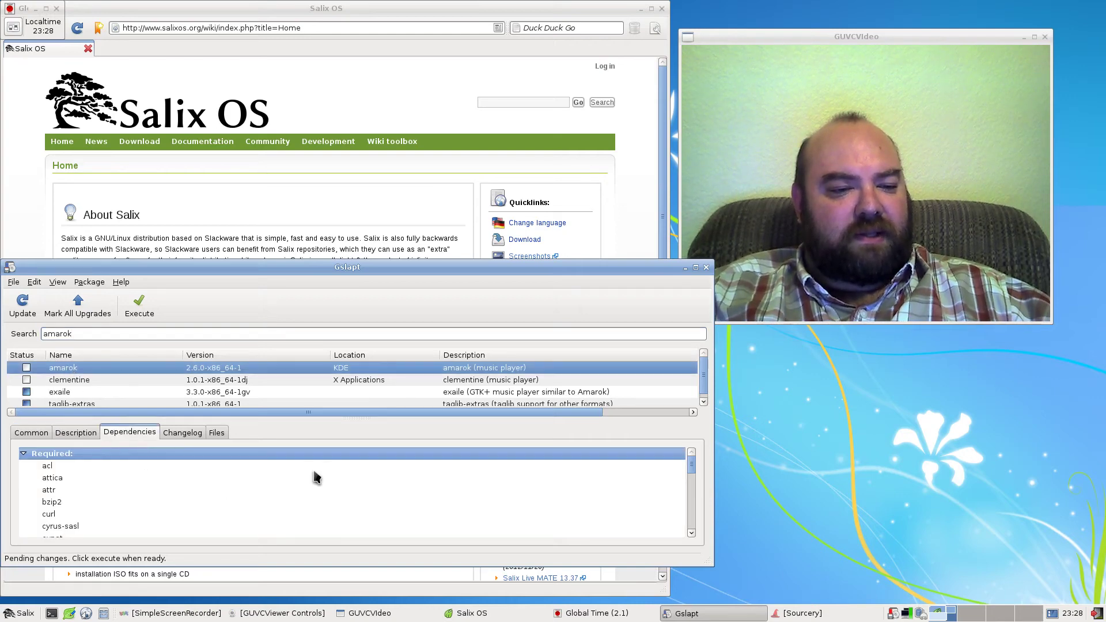
drag(693, 471, 686, 525)
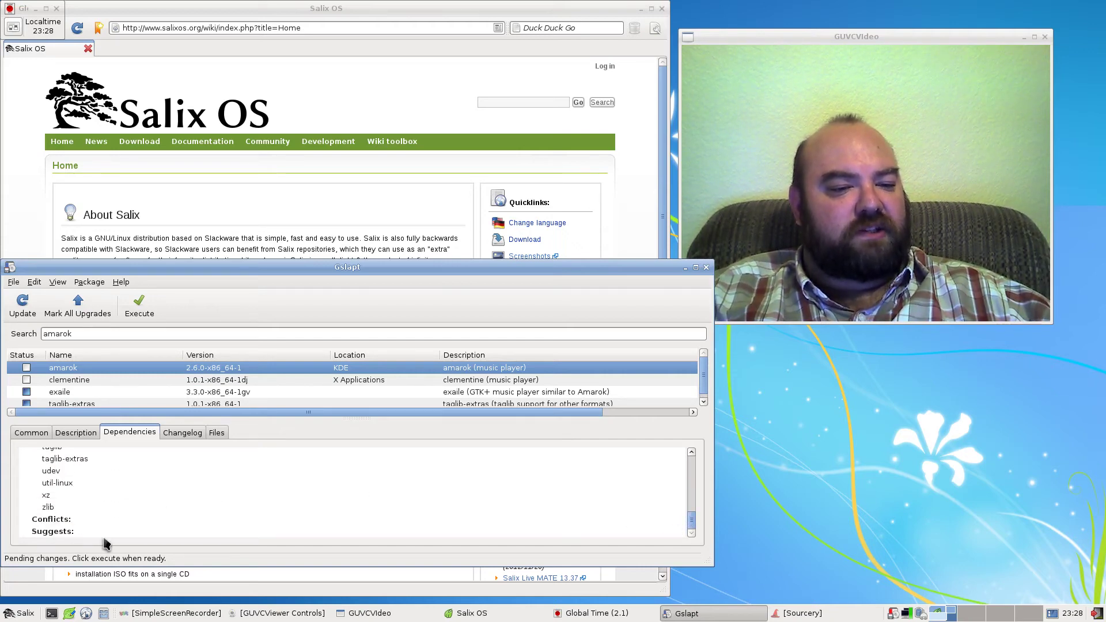
drag(693, 523, 691, 455)
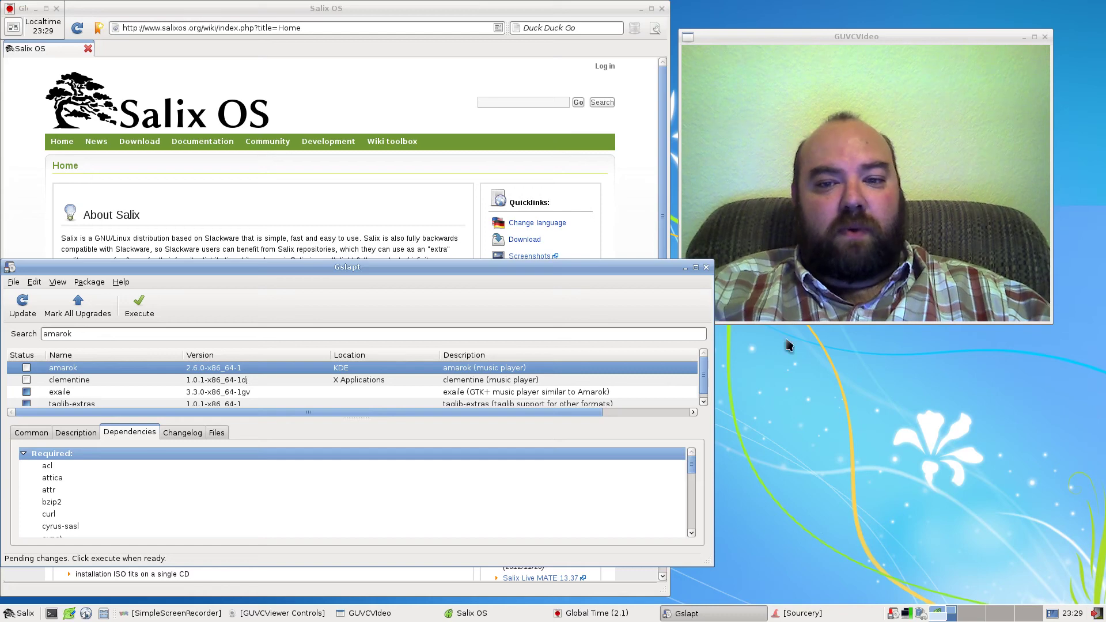
Close Gslapt to reveal the Salix OS wiki home page in Midori.
click(707, 268)
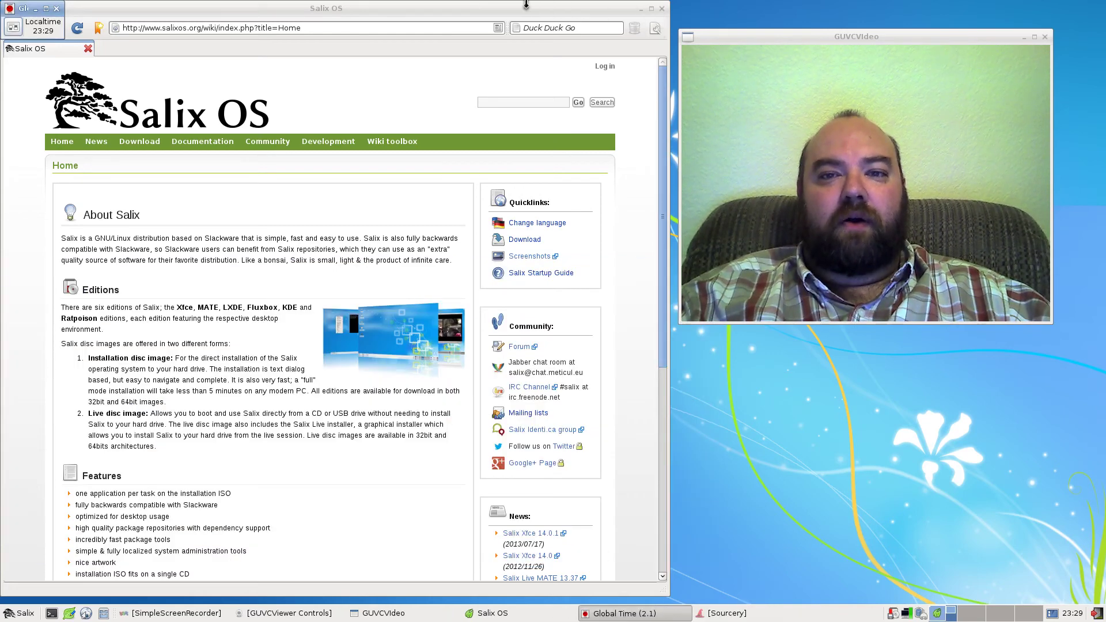